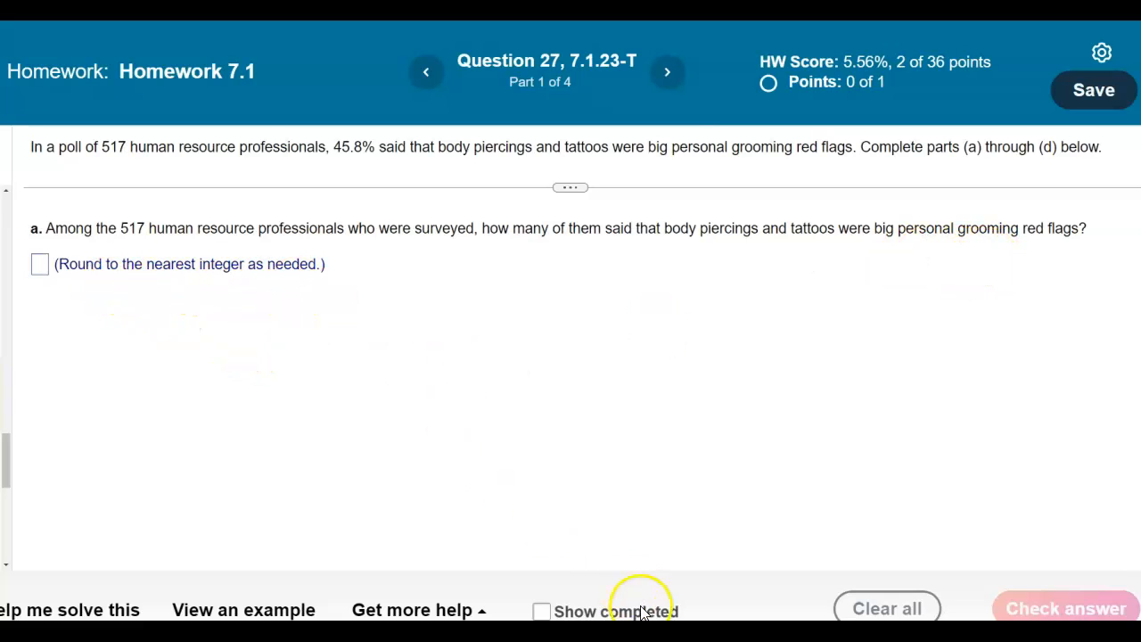
Switch to SMART Notebook and handwrite part (a) as "45.8% of 517" with "0.458(517) =" beneath it
click(649, 635)
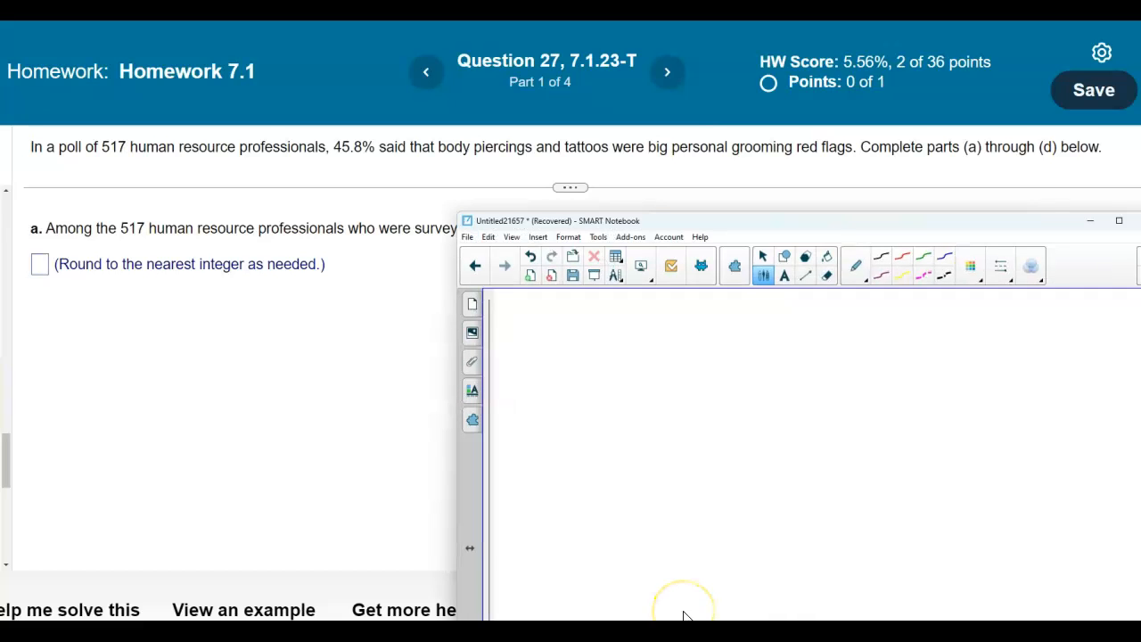
drag(522, 312, 524, 322)
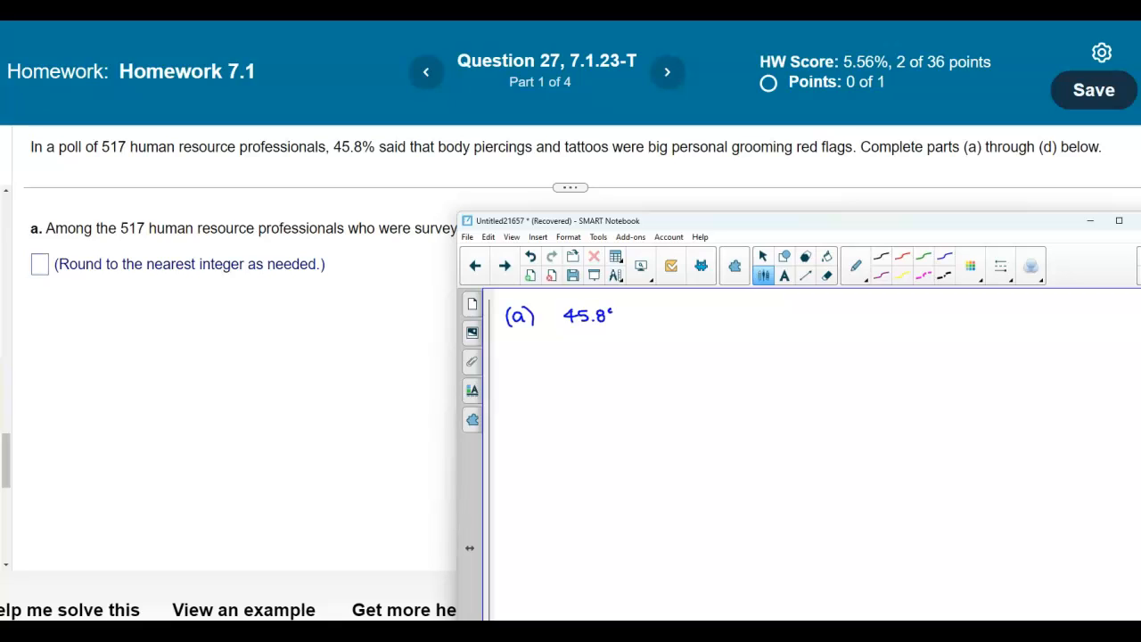
drag(620, 315, 651, 313)
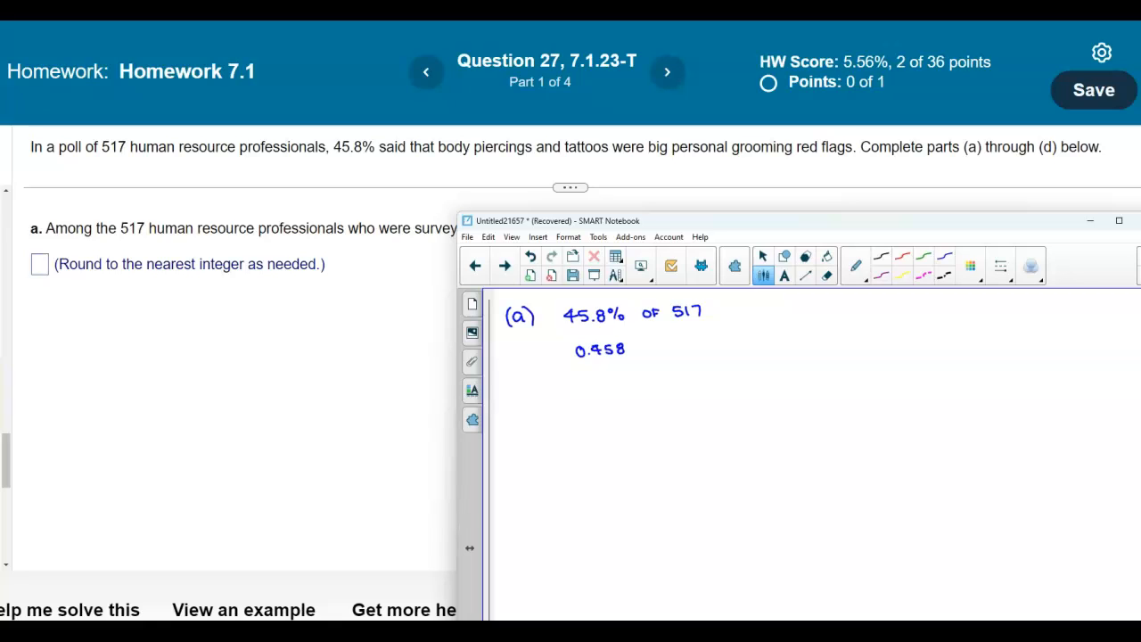
drag(644, 345, 651, 350)
Switch to the Wabbitemu TI-84 Plus calculator, turn it on and compute 0.458*517
click(608, 632)
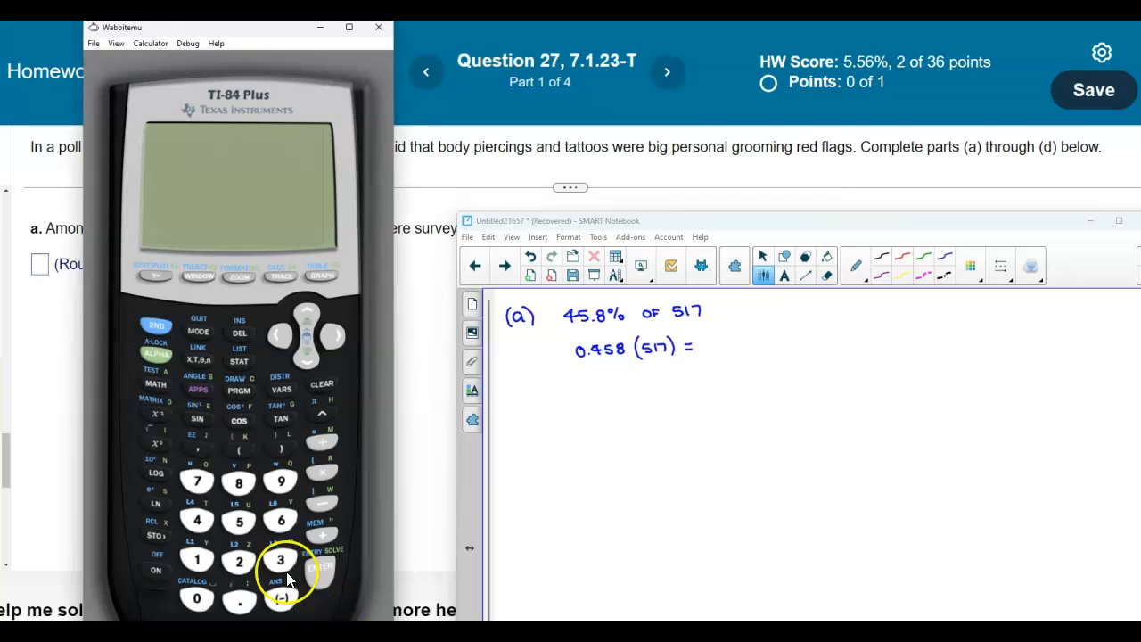
click(157, 570)
click(324, 385)
click(197, 598)
click(239, 600)
click(200, 520)
click(240, 520)
click(239, 483)
click(323, 473)
click(239, 520)
click(198, 559)
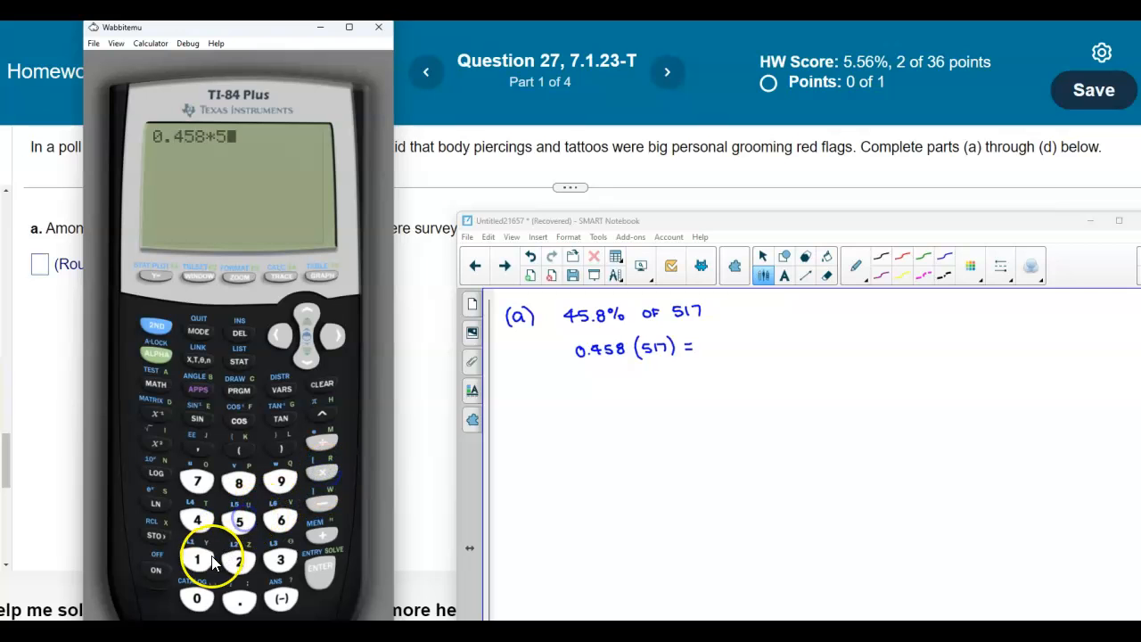
click(197, 482)
click(319, 567)
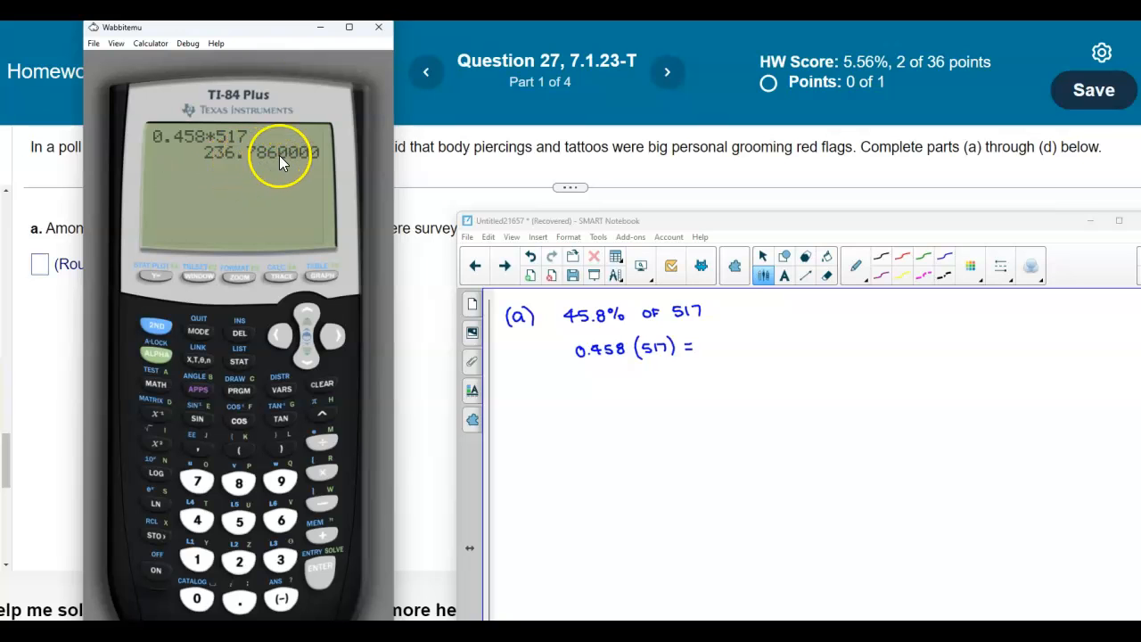
drag(266, 36, 233, 51)
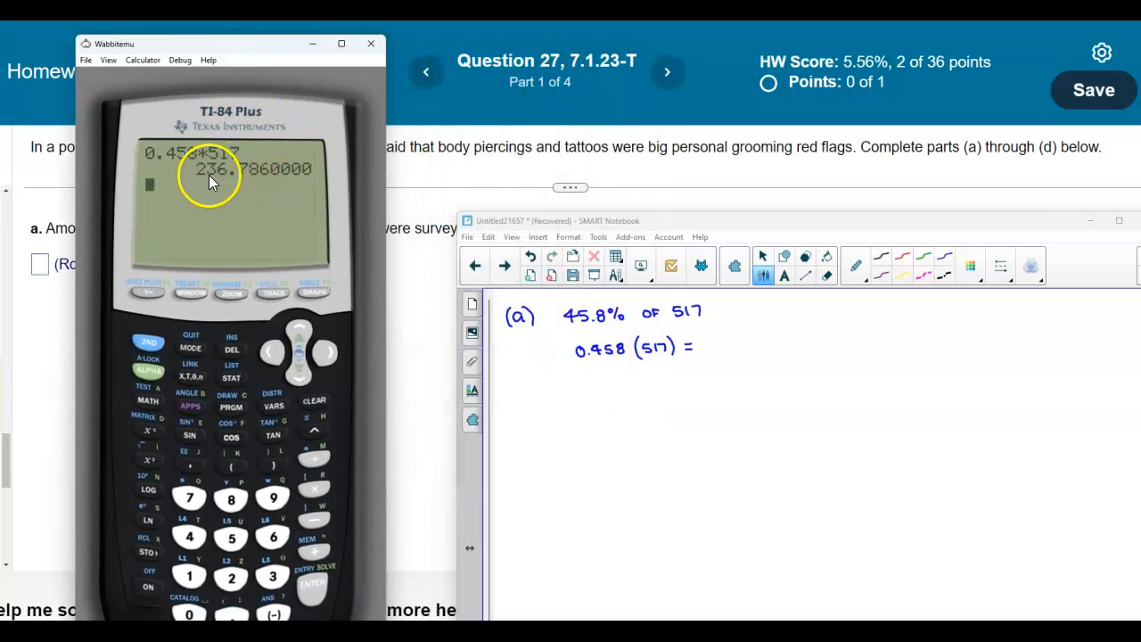
Turn the equals sign in the handwritten part (a) work into ≈ and write 237 after it
click(680, 347)
click(712, 354)
drag(709, 342, 733, 352)
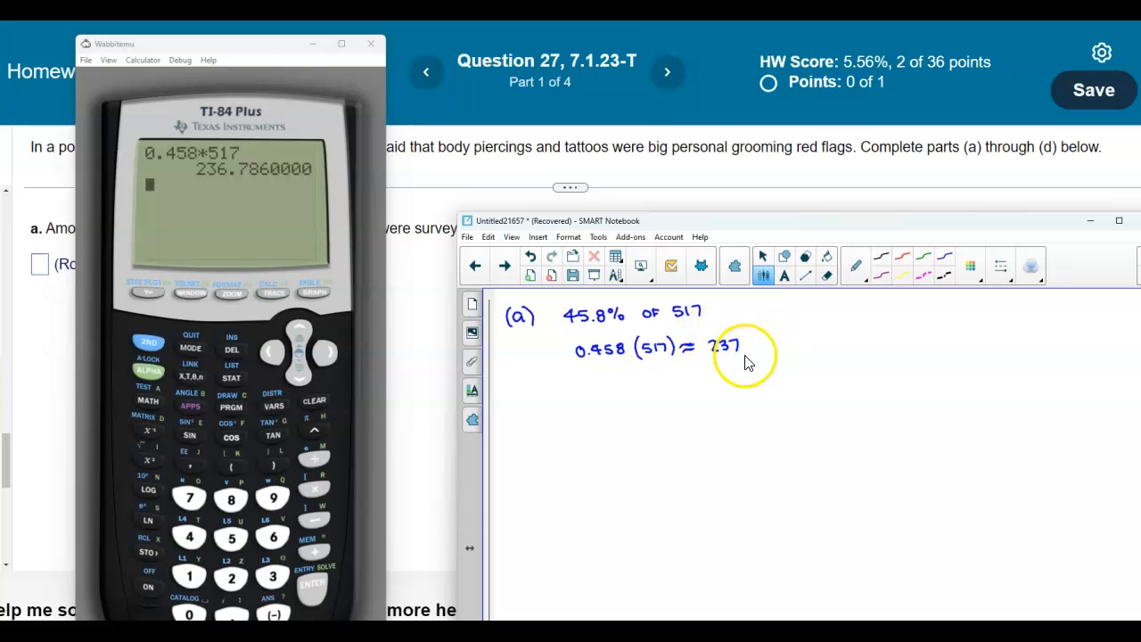
Answer part a of the homework question with 237, submit it and dismiss the feedback
click(417, 352)
click(39, 266)
text(237)
key(Return)
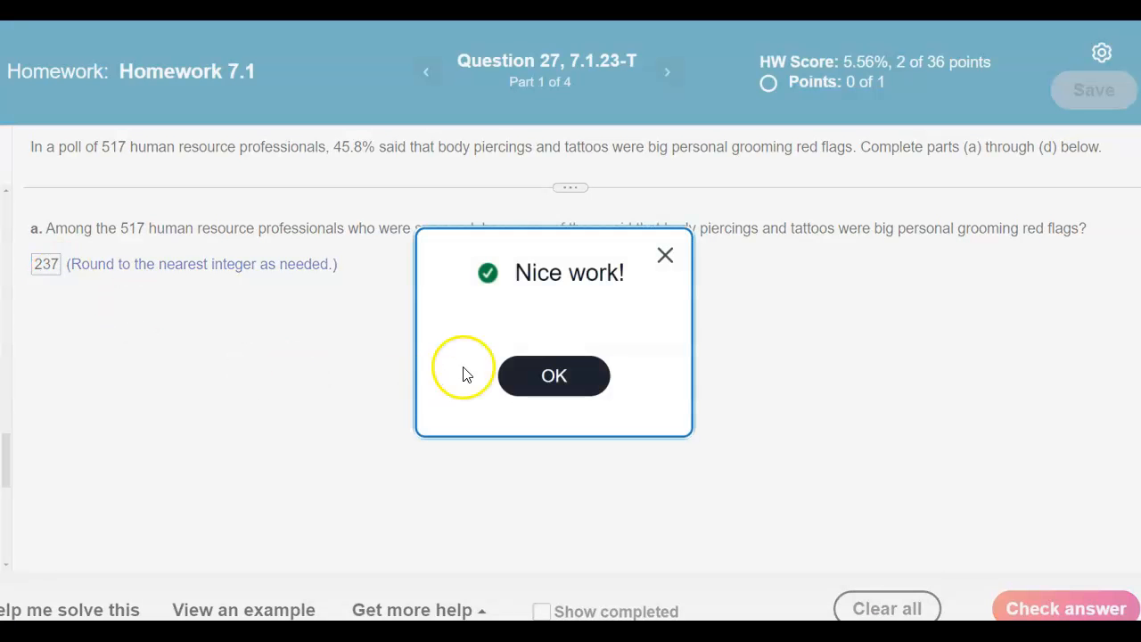
click(529, 374)
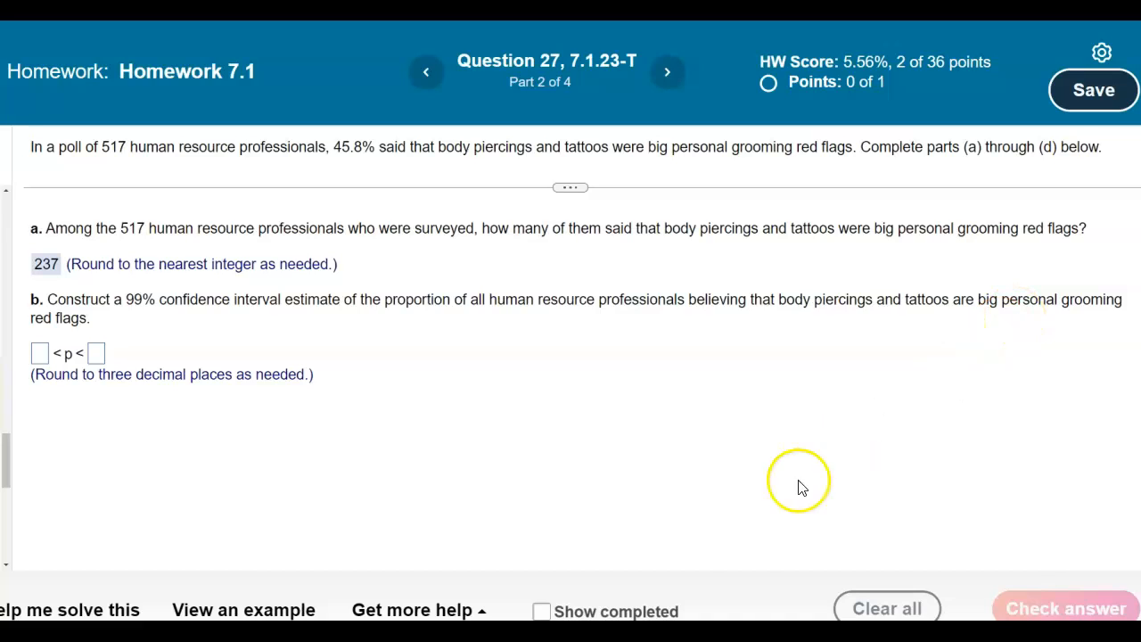
Handwrite the label "(b)" below the part (a) work in SMART Notebook and return to the homework
click(675, 633)
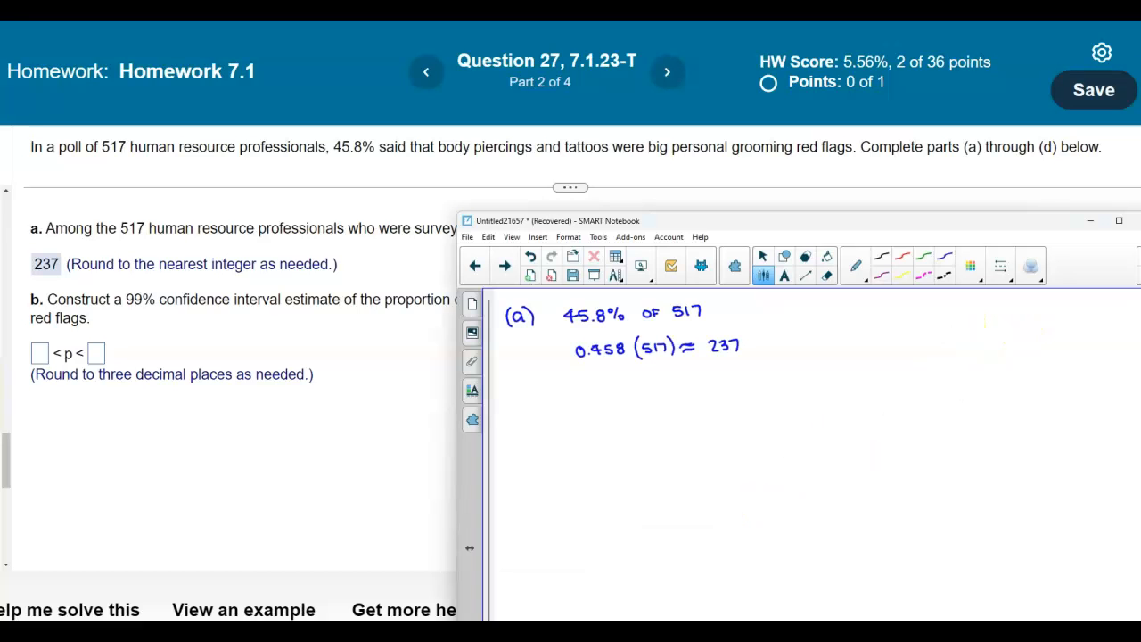
drag(521, 400, 513, 416)
click(318, 454)
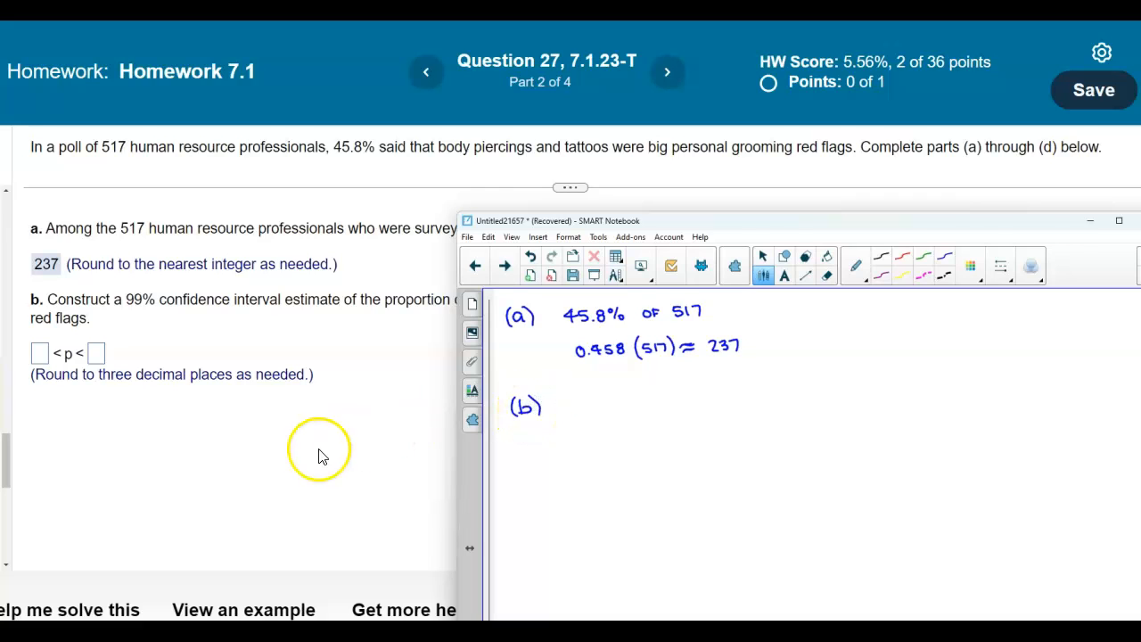
Open StatCrunch from the homework's help options and start a one-sample proportion analysis with summary data
click(479, 614)
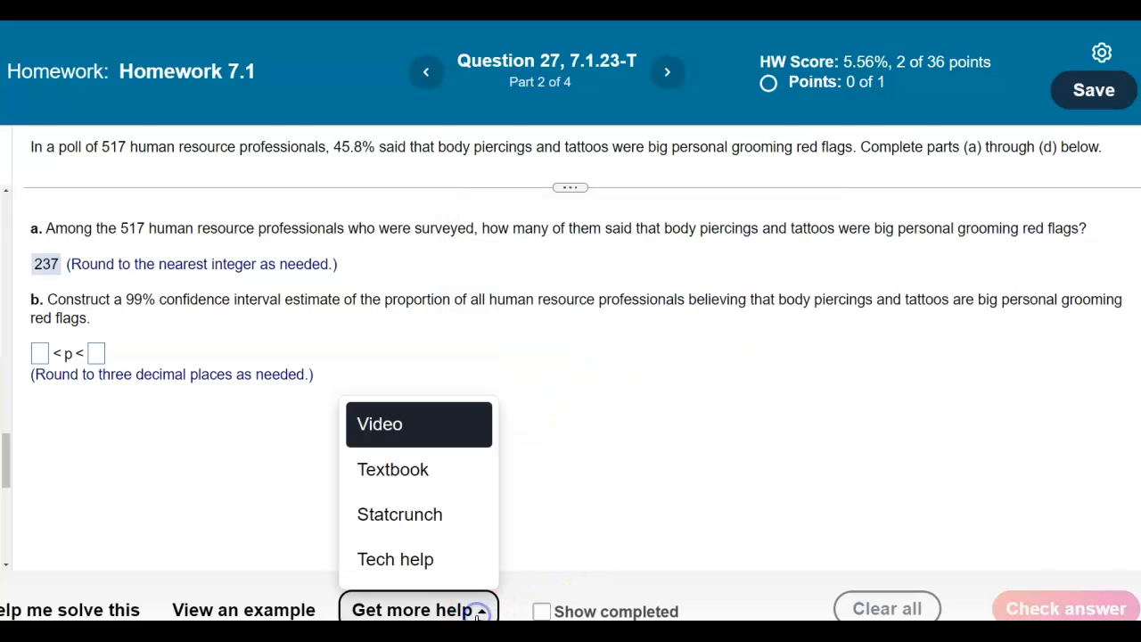
click(466, 526)
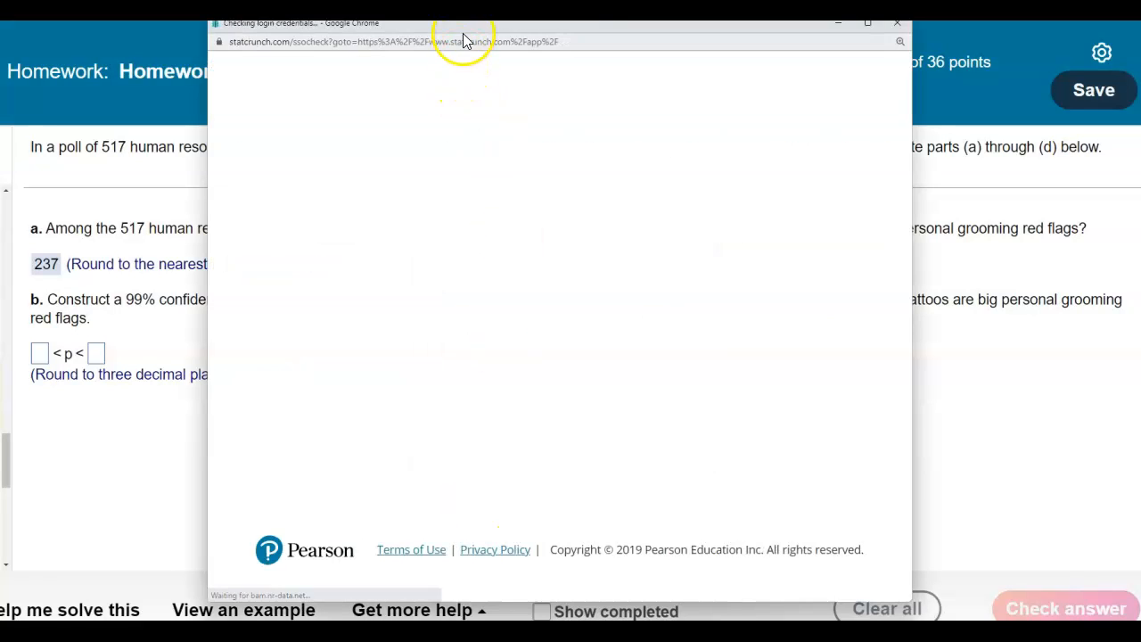
drag(466, 36, 658, 83)
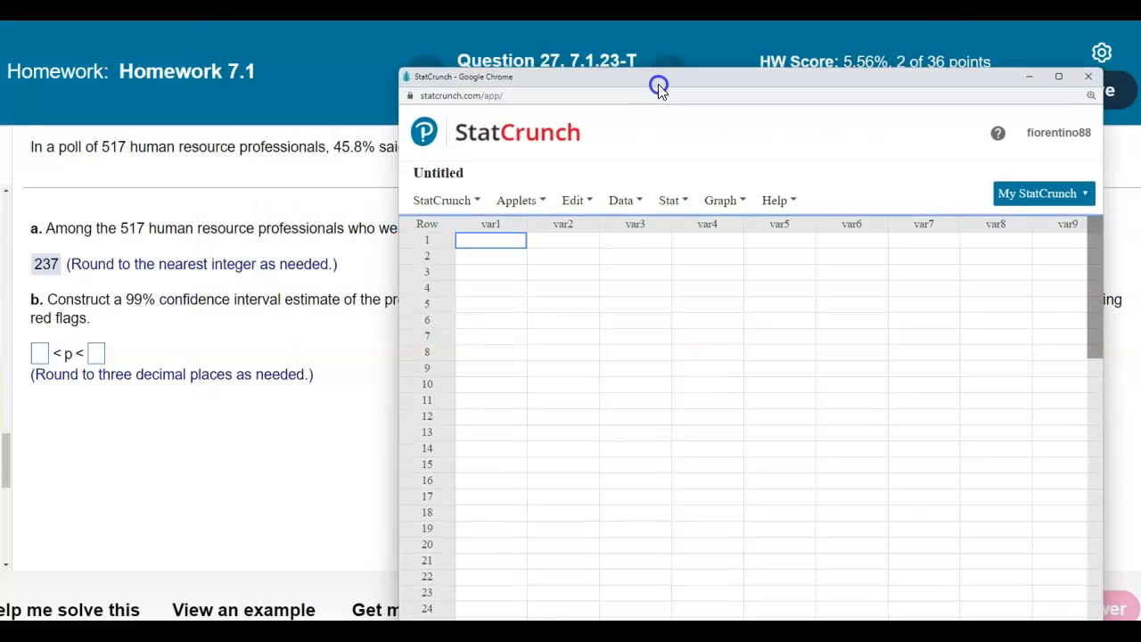
click(676, 202)
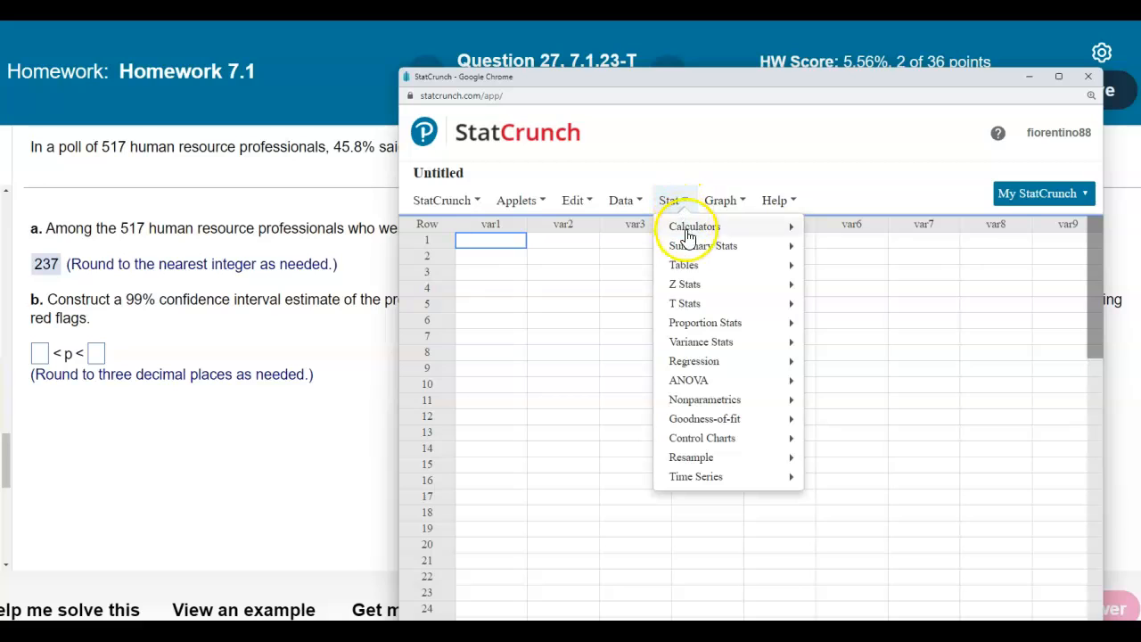
mouse_move(712, 328)
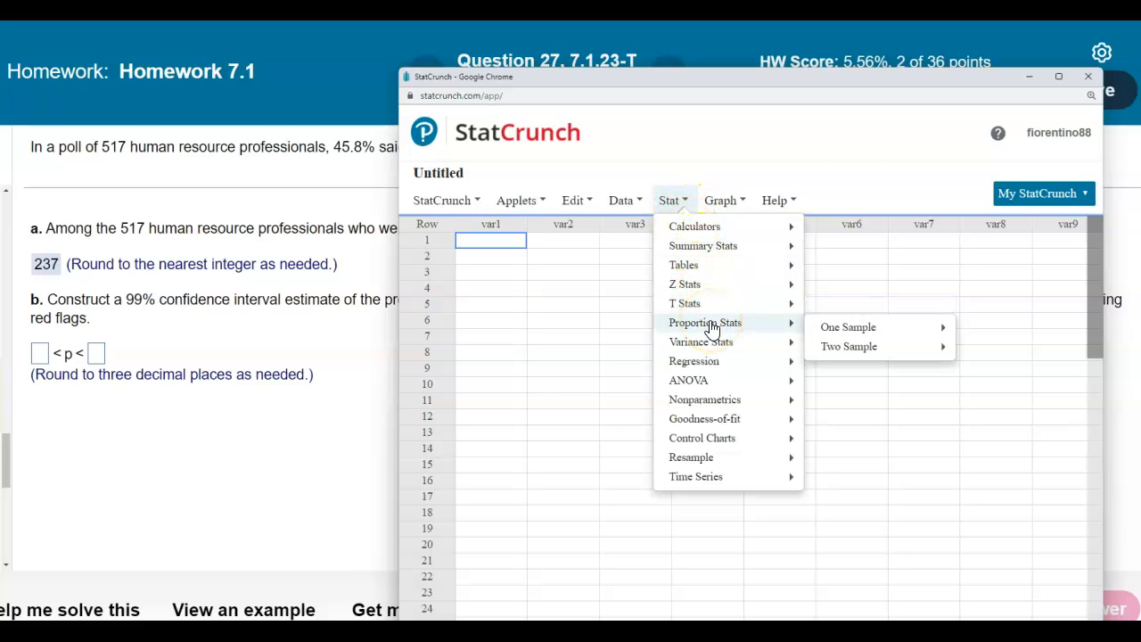
click(828, 332)
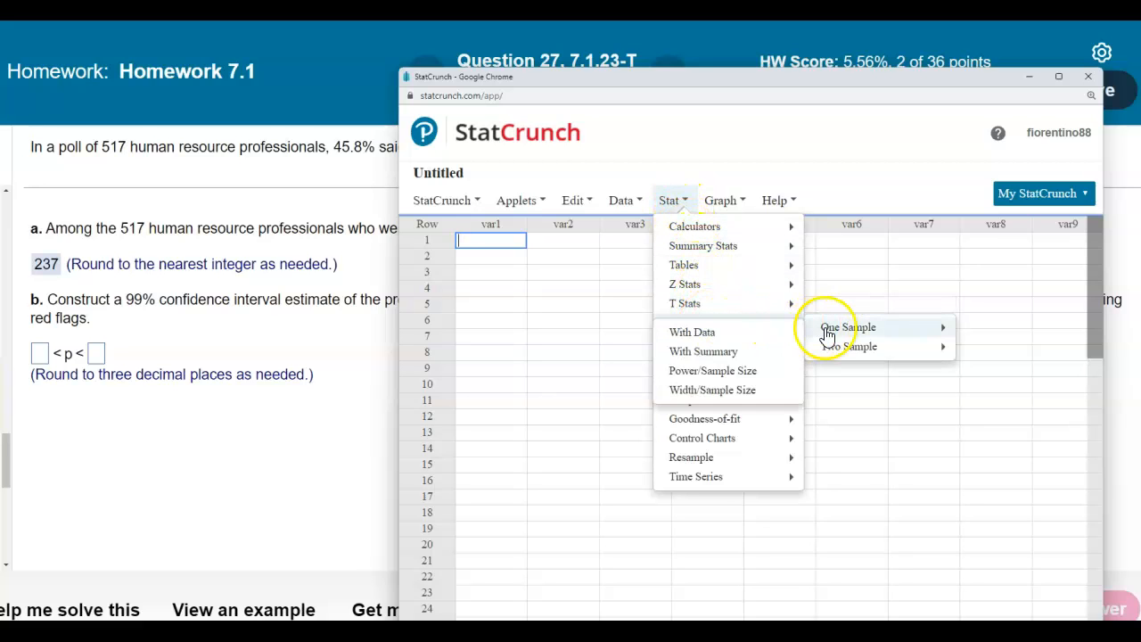
click(733, 353)
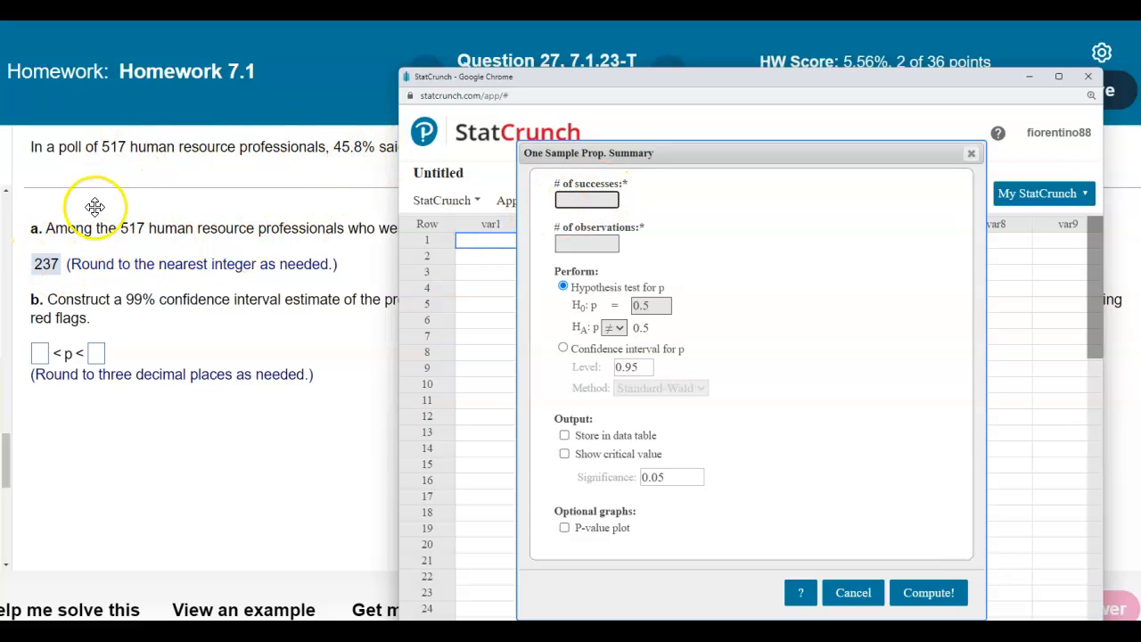
Set the number of successes to 237 and the number of observations to 517
click(601, 200)
text(237)
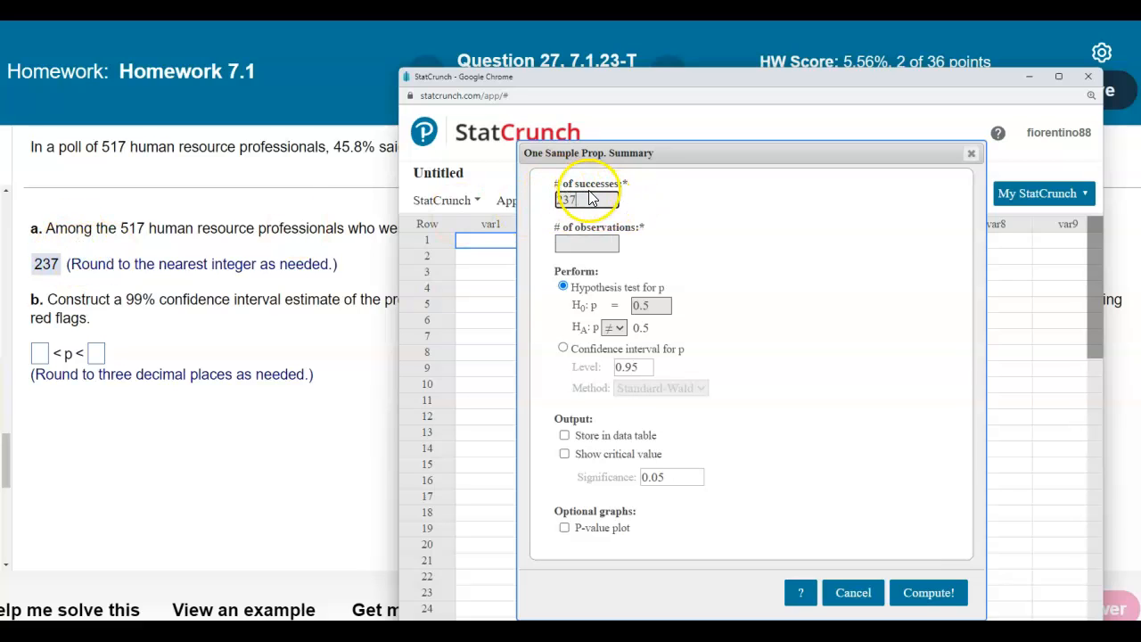
click(595, 246)
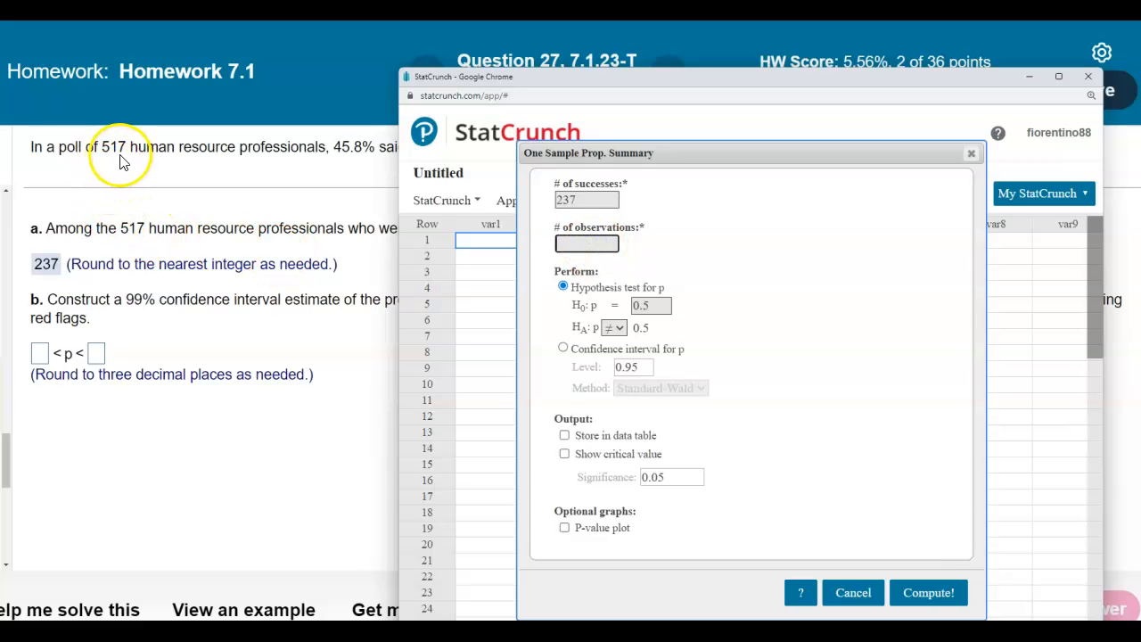
click(588, 250)
text(517)
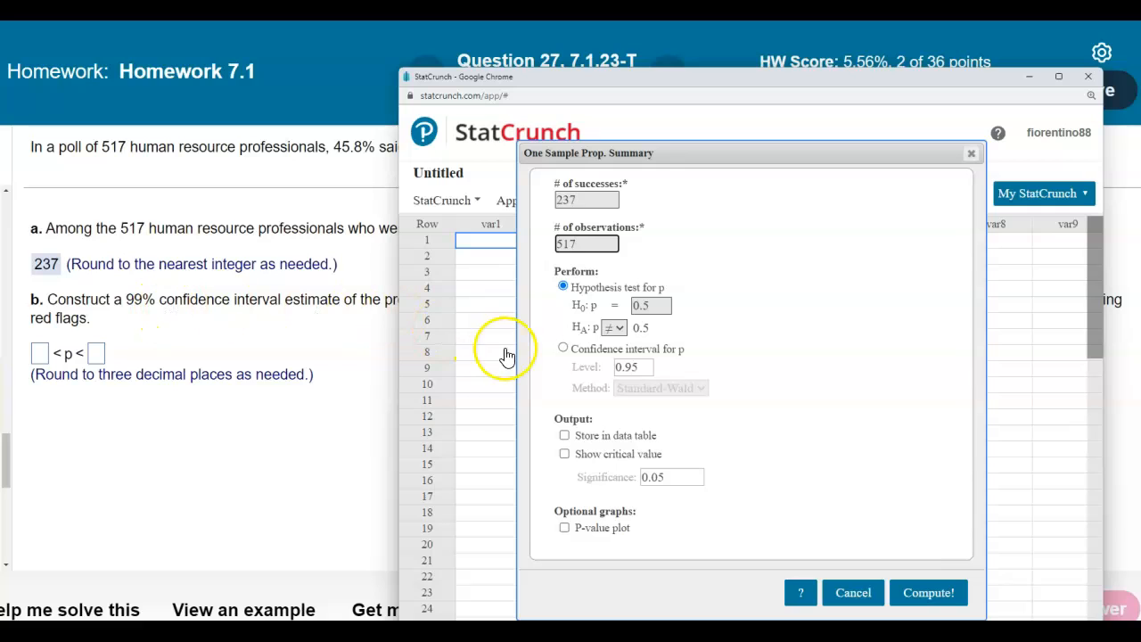
Choose a confidence interval for p at level 0.99 and compute it
click(564, 347)
drag(645, 366, 610, 372)
text(0.99)
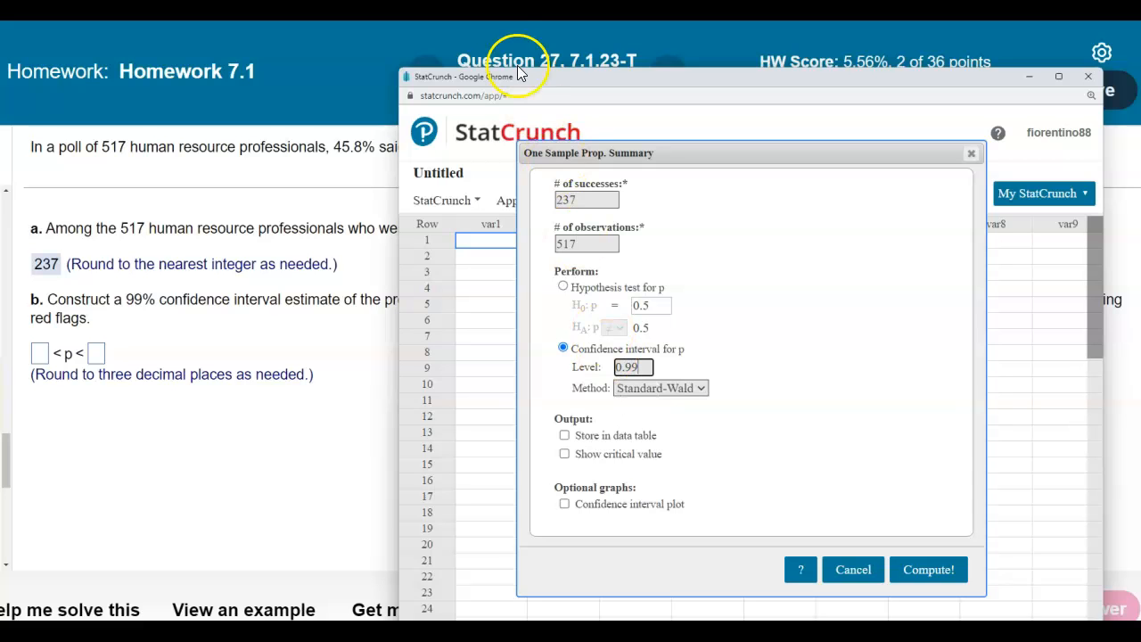
click(928, 570)
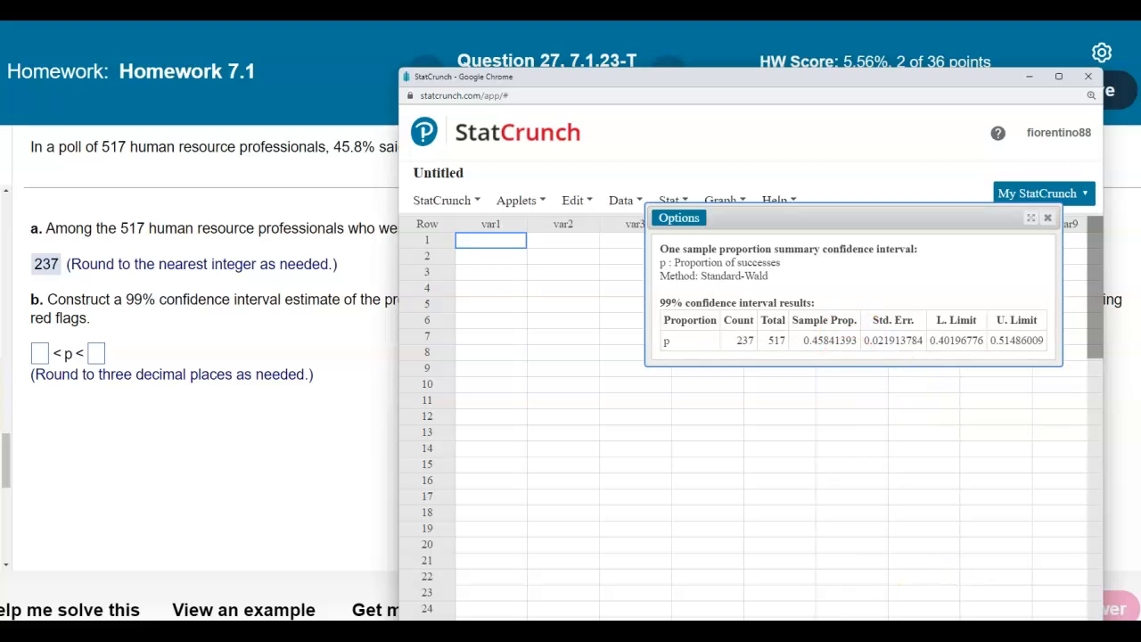
Capture the 99% confidence interval results, send them to the current SMART Notebook page and place them beside "(b)"
click(519, 328)
drag(655, 239, 1051, 356)
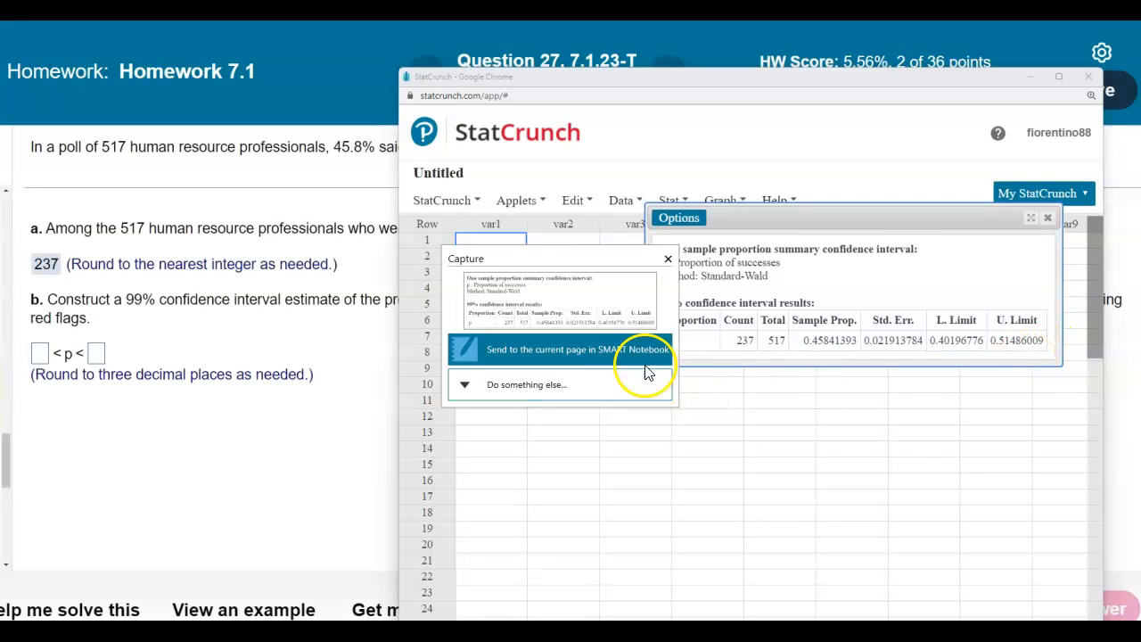
click(646, 362)
drag(810, 387, 878, 435)
click(910, 562)
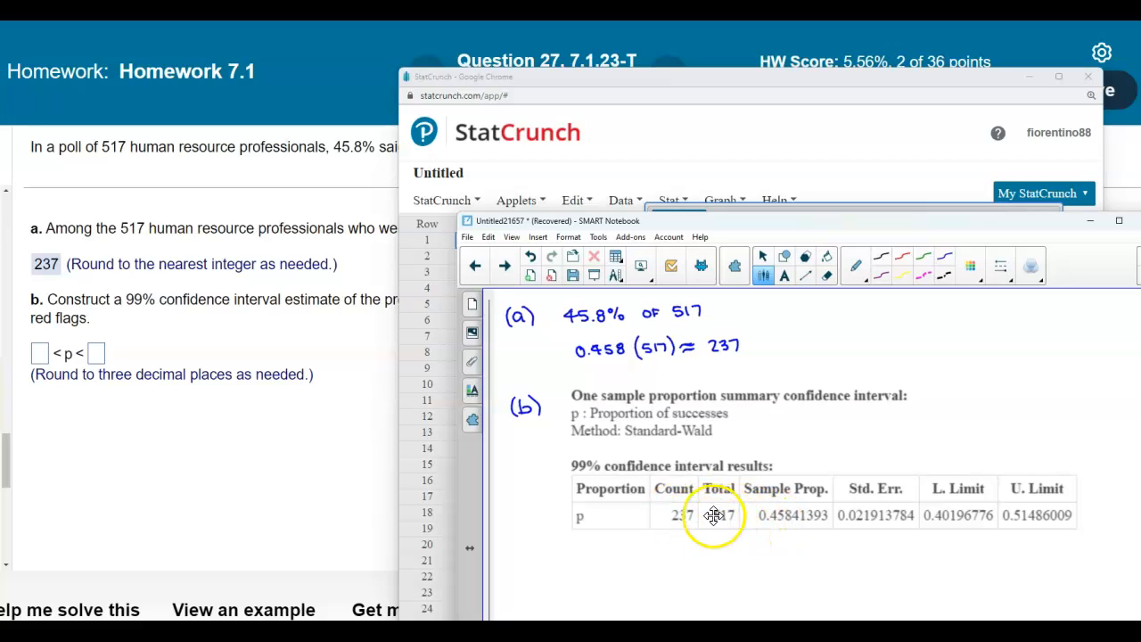
Box the lower and upper limits, underline their leading digits and handwrite "0.402 < p < 0.515" below the table
scroll(718, 524, down, 1)
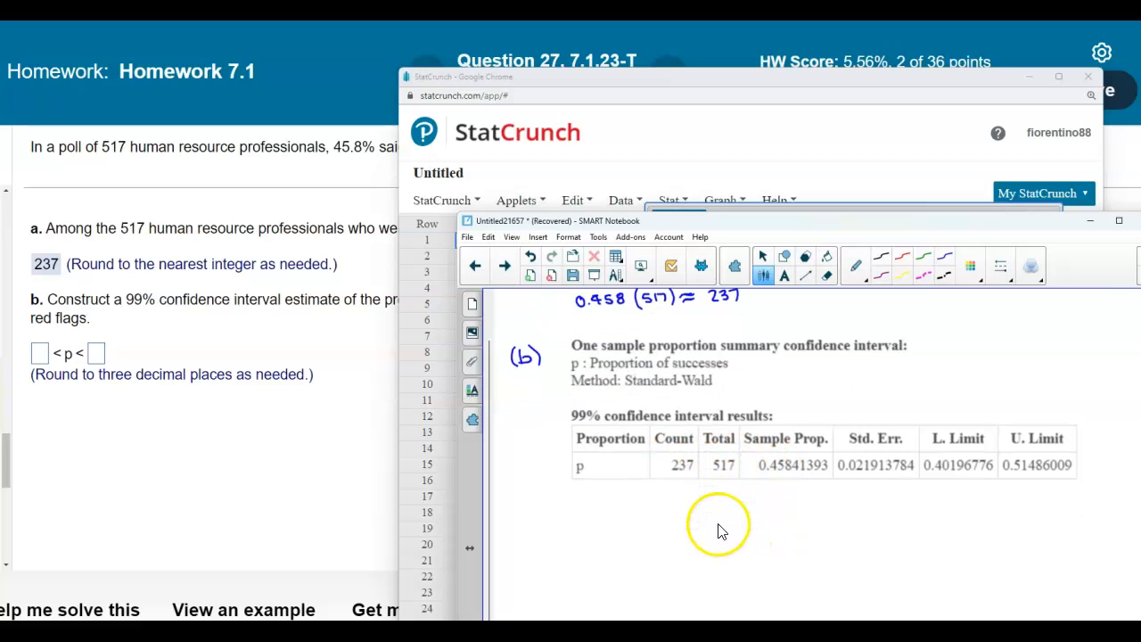
mouse_move(920, 422)
mouse_down()
mouse_move(918, 462)
mouse_move(988, 482)
mouse_move(1084, 479)
mouse_move(1074, 420)
mouse_move(913, 423)
mouse_up()
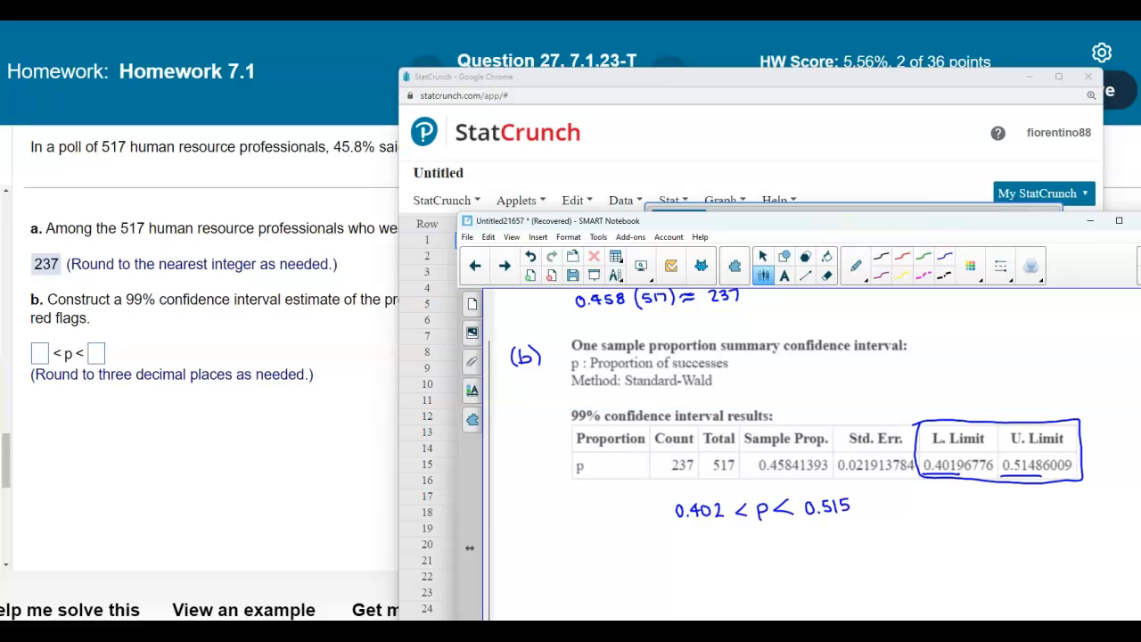
Answer part b of the homework with 0.402 < p < 0.515, submit it and dismiss the feedback
click(41, 354)
text(0.402)
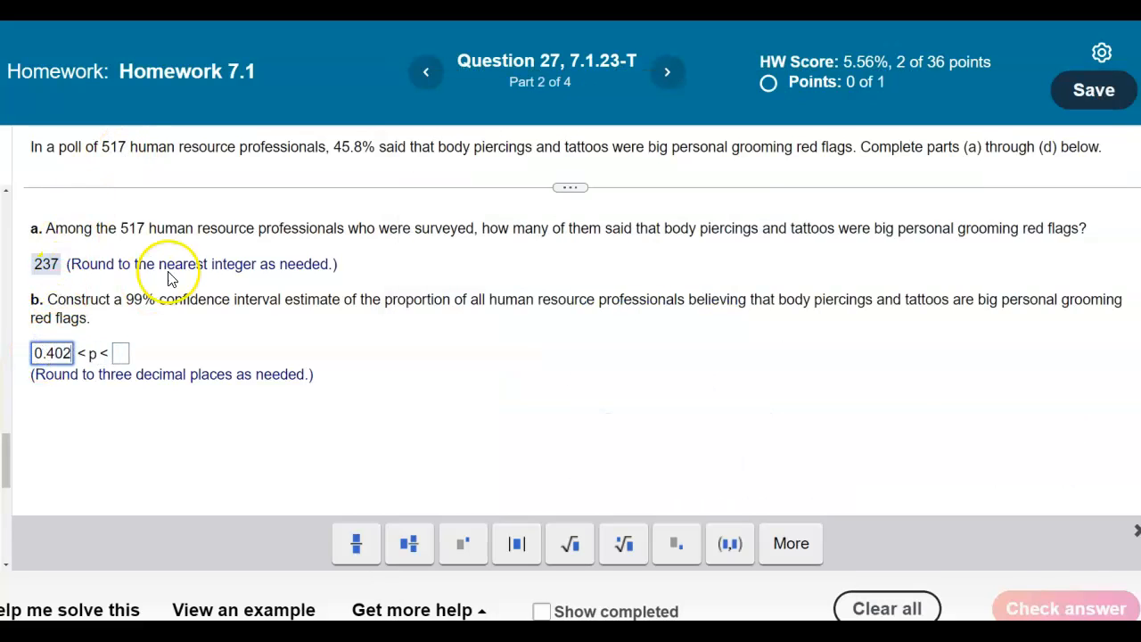
click(122, 354)
text(0.515)
key(Return)
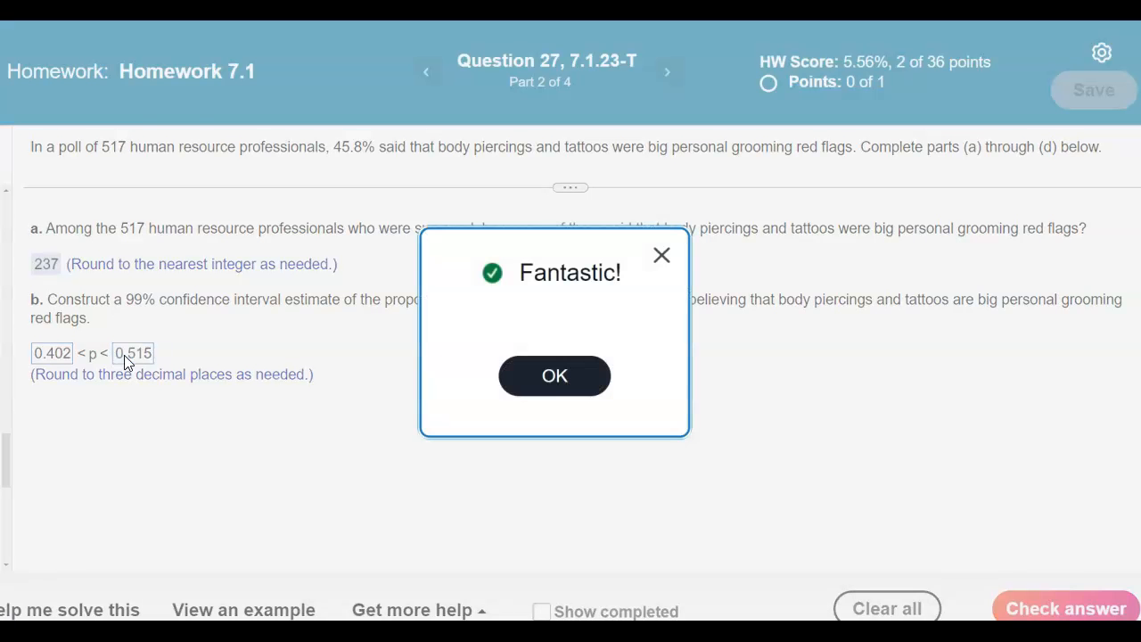
click(585, 379)
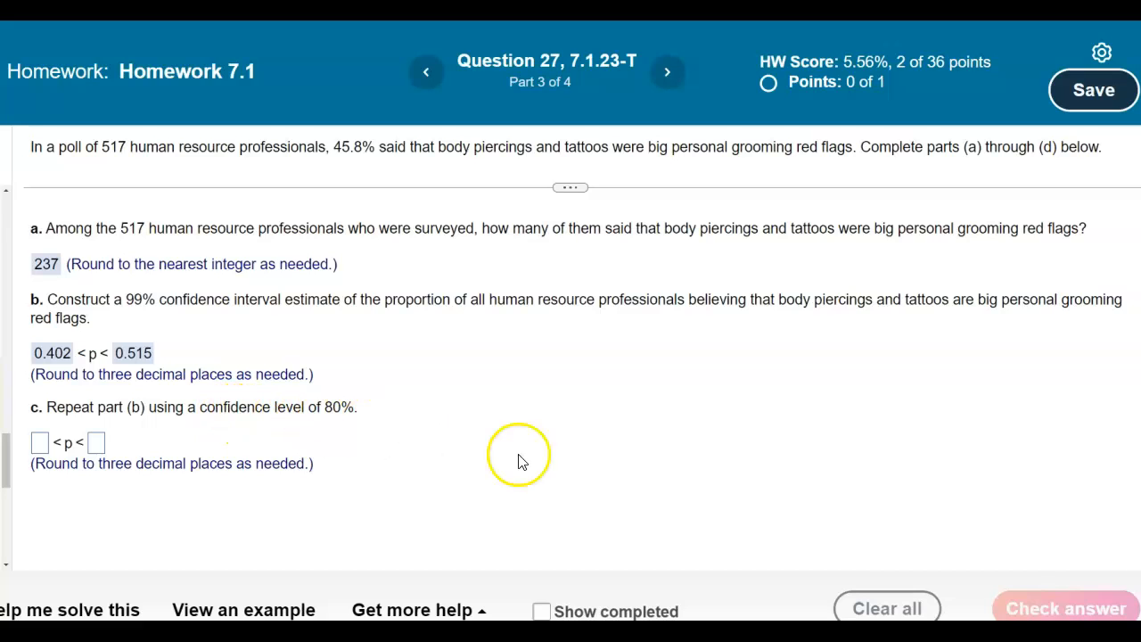
Handwrite the label "(c)" below the part (b) interval in SMART Notebook and return to the homework
click(685, 635)
scroll(685, 614, down, 1)
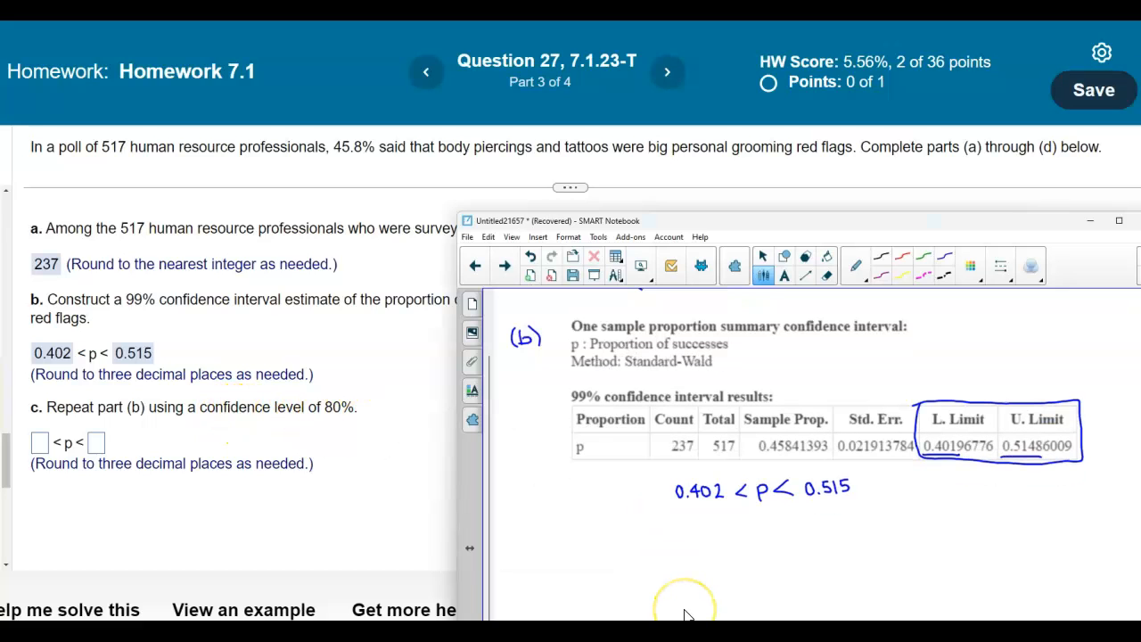
drag(532, 550, 532, 560)
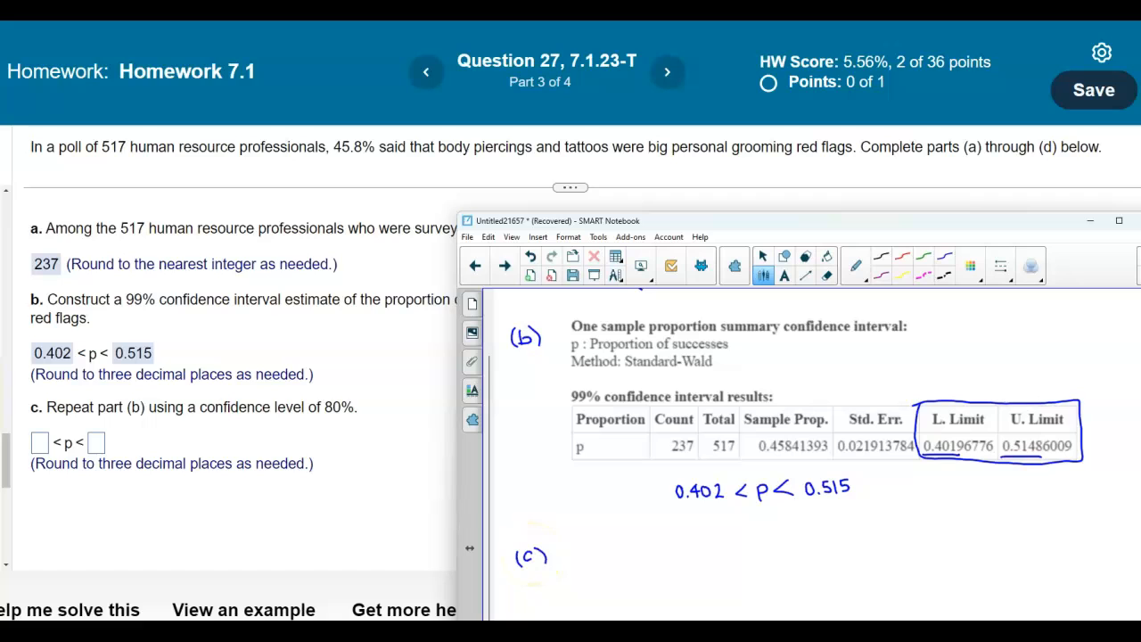
click(376, 514)
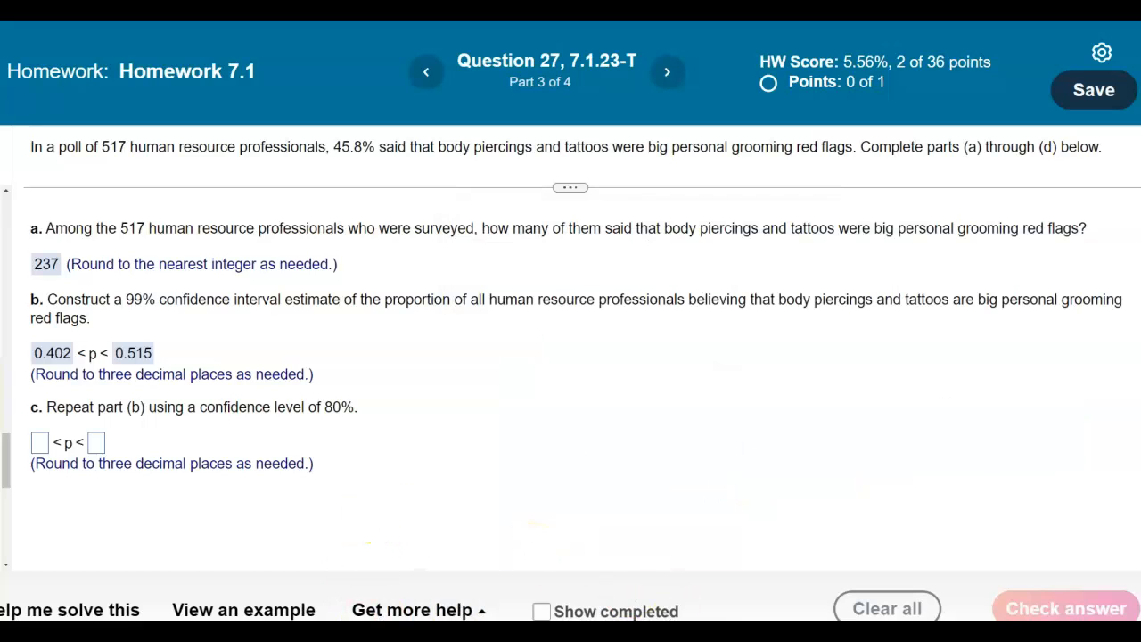
Edit the one-sample proportion analysis in StatCrunch to use a confidence level of 0.80 and compute the interval
mouse_move(645, 635)
click(753, 614)
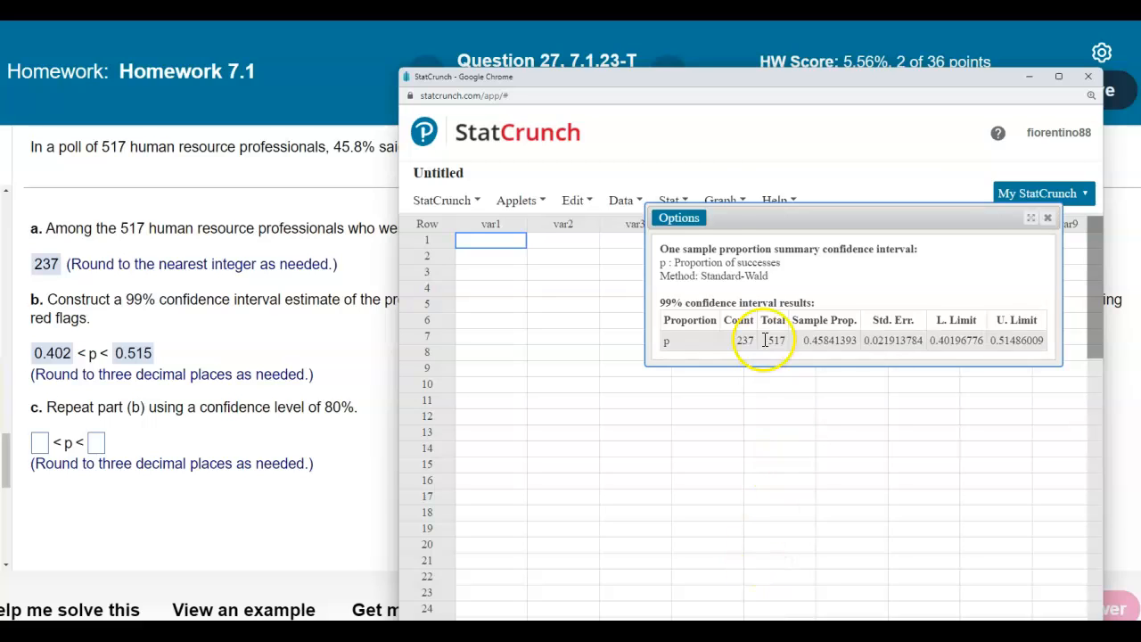
click(685, 220)
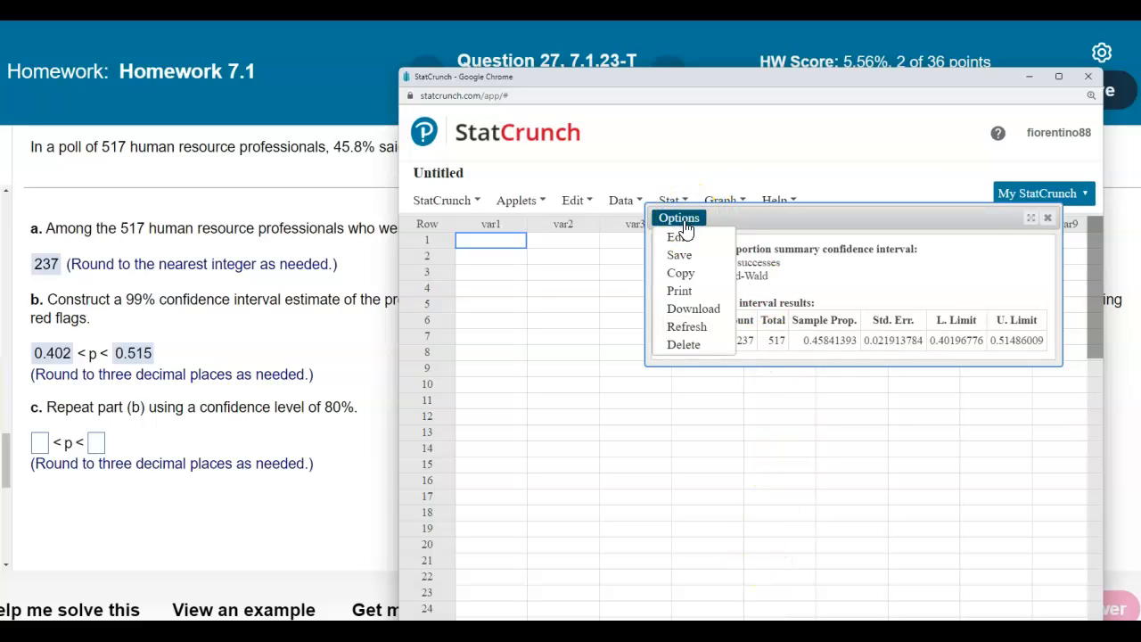
click(679, 237)
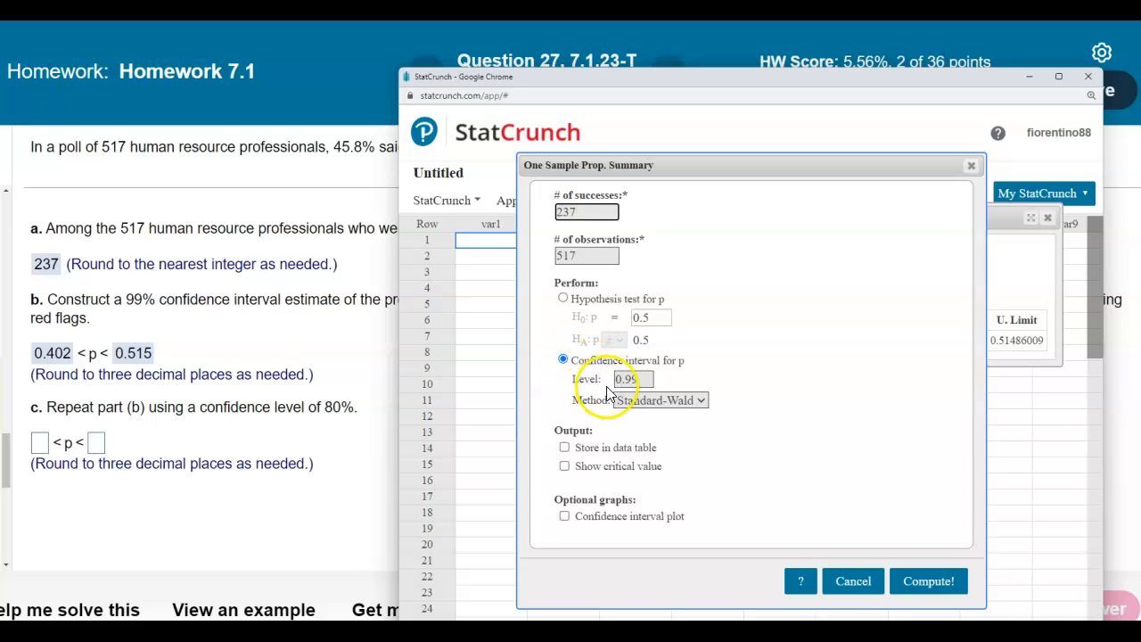
click(643, 380)
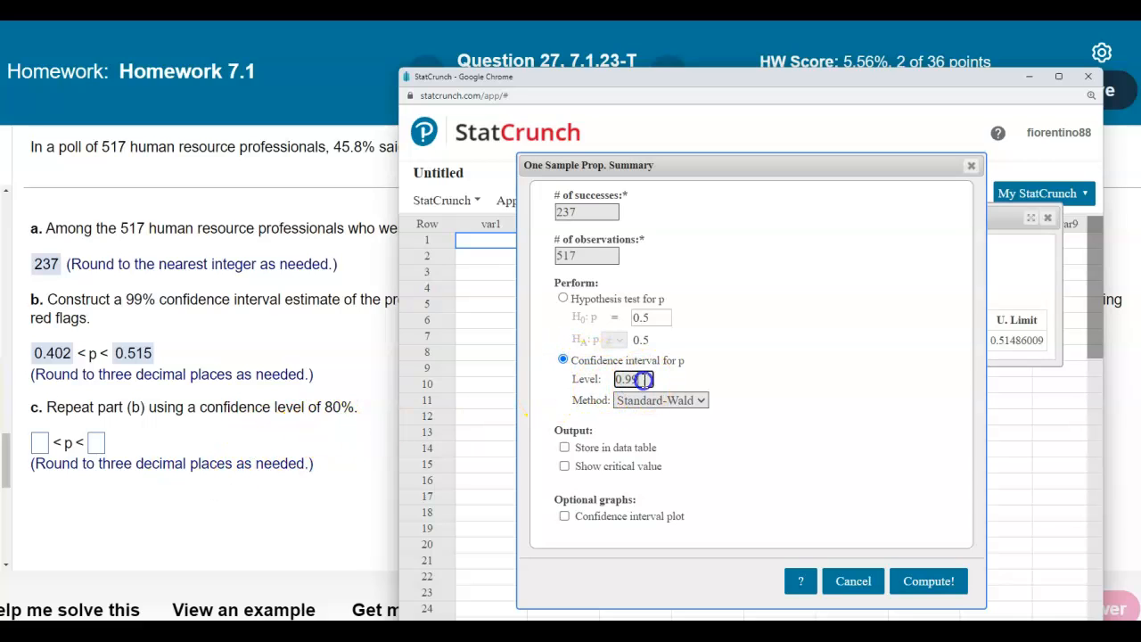
text(0.80)
click(906, 585)
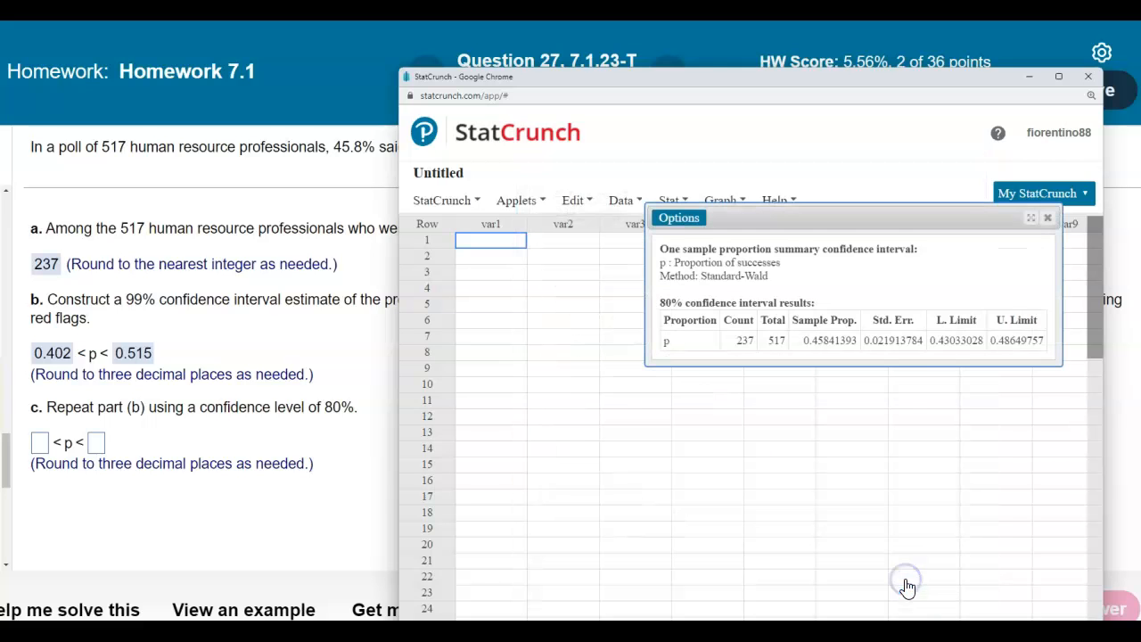
Capture the 80% confidence interval results and send them to the current SMART Notebook page
drag(866, 218, 788, 230)
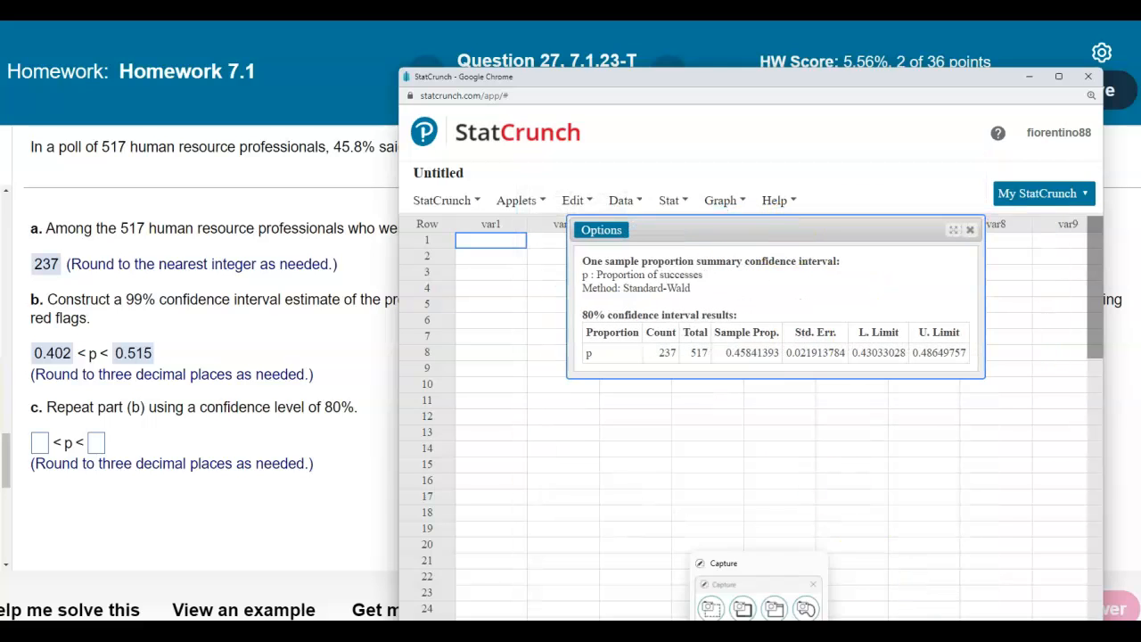
click(519, 328)
drag(578, 254, 975, 372)
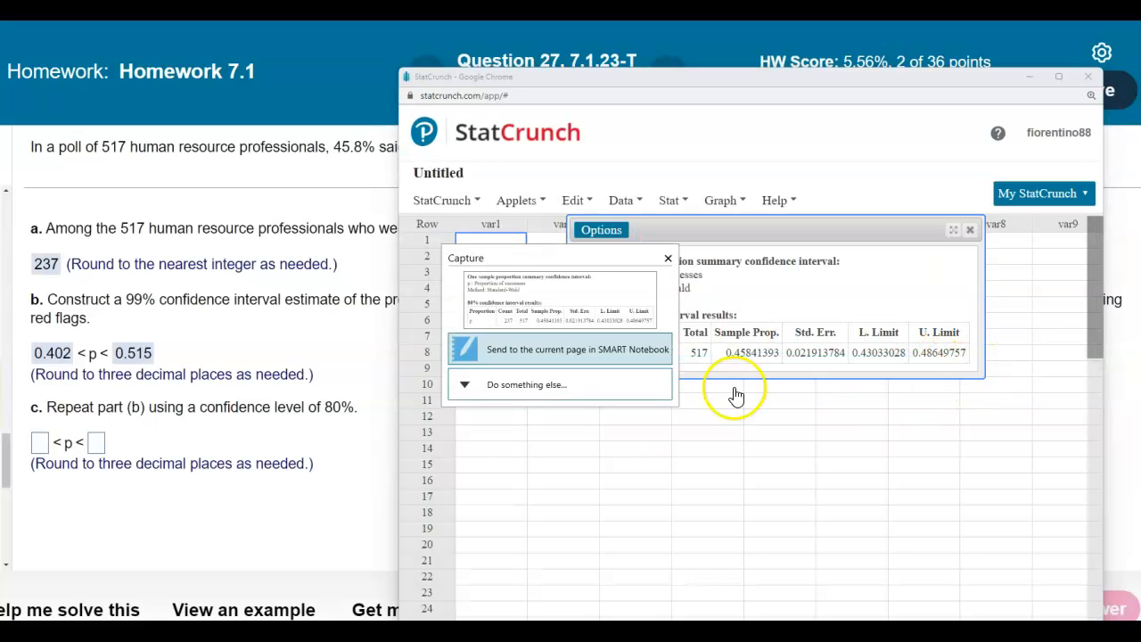
click(642, 344)
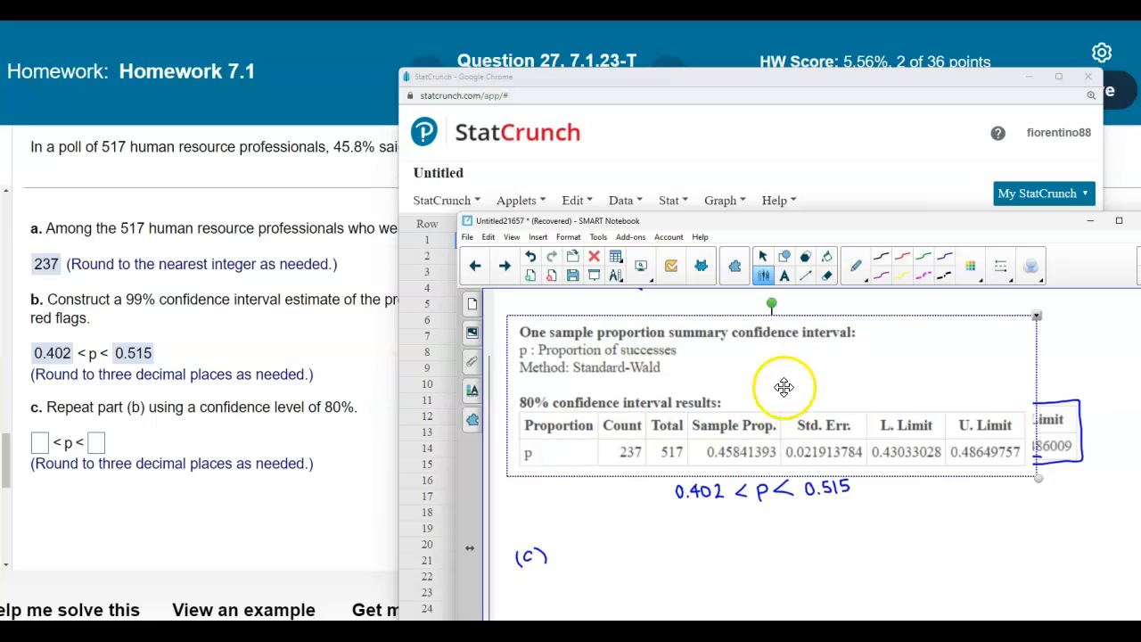
Place the 80% results beside "(c)", box and underline the limits, and handwrite "0.430 < p < 0.486" below the table
drag(785, 387, 792, 427)
drag(843, 220, 808, 98)
drag(795, 237, 799, 360)
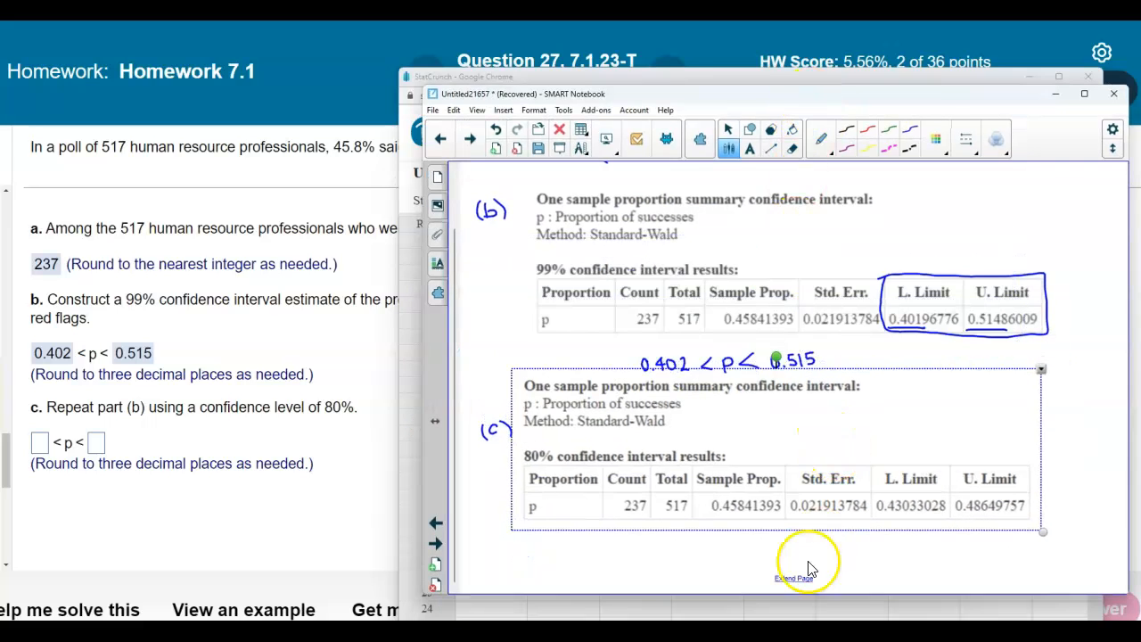
scroll(801, 580, down, 3)
drag(749, 341, 773, 386)
click(834, 468)
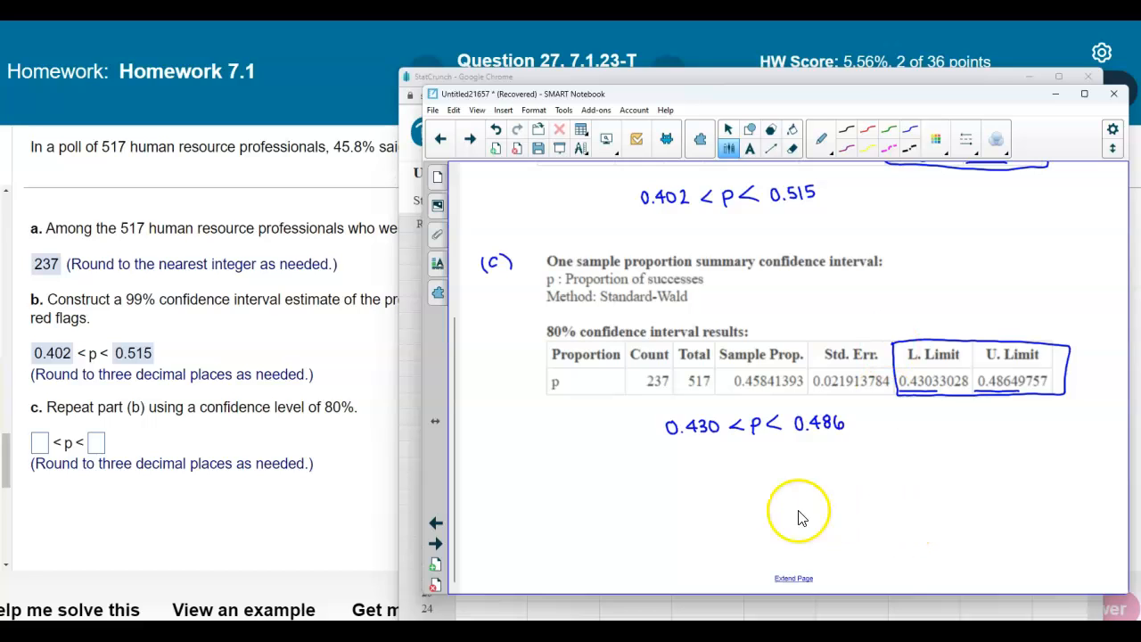
Answer part c of the homework with 0.430 < p < 0.486, submit it and dismiss the feedback
click(41, 453)
text(0.430)
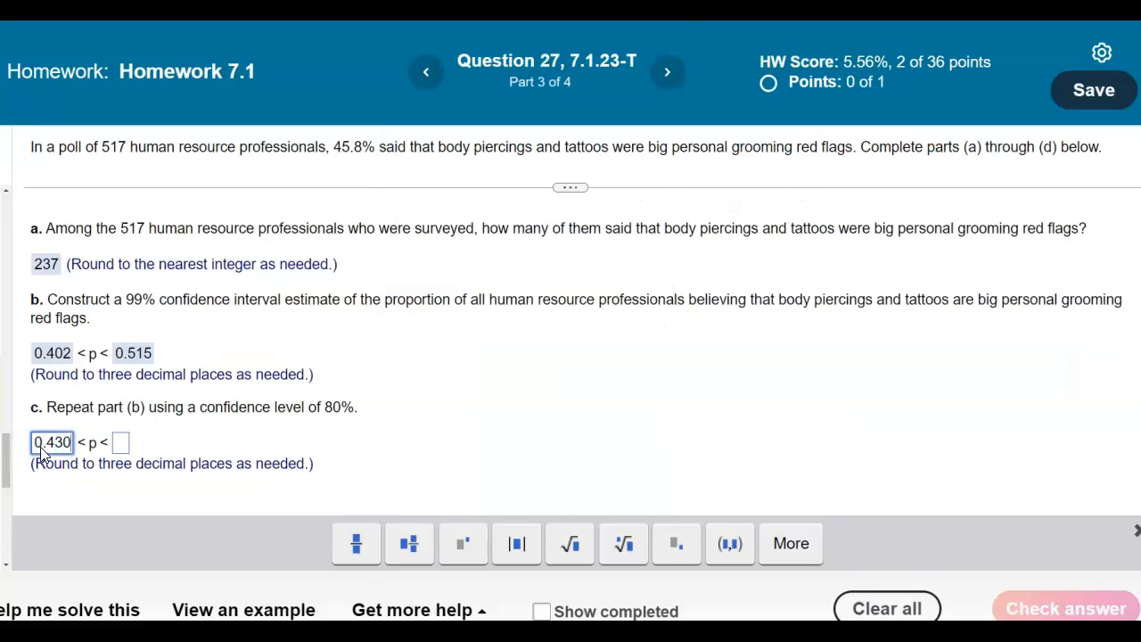
click(678, 632)
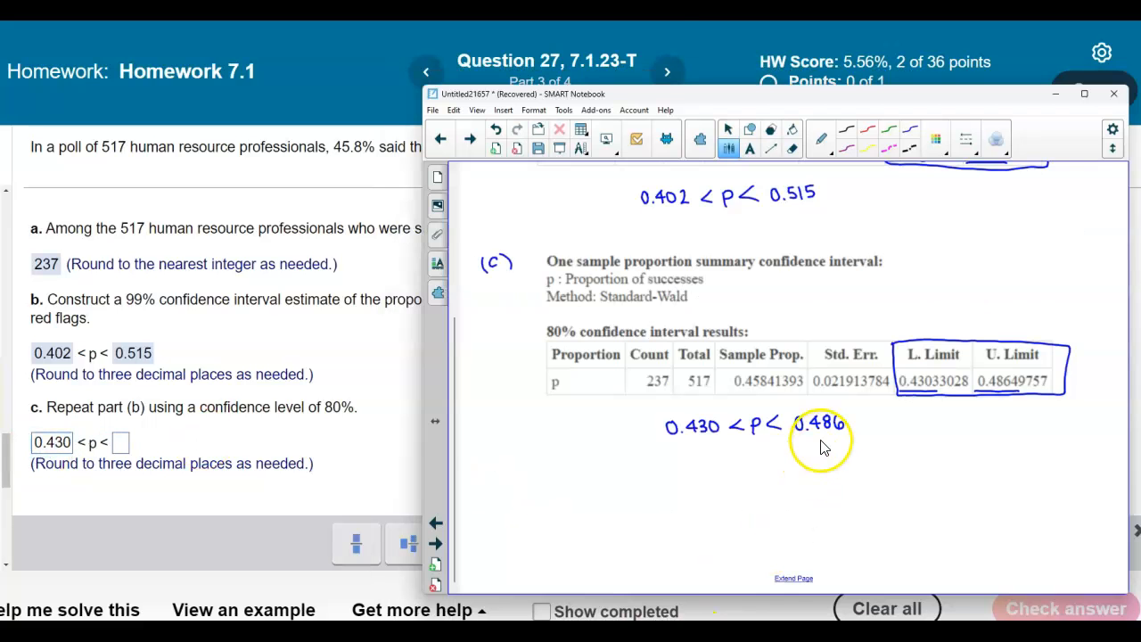
click(119, 443)
text(0.486)
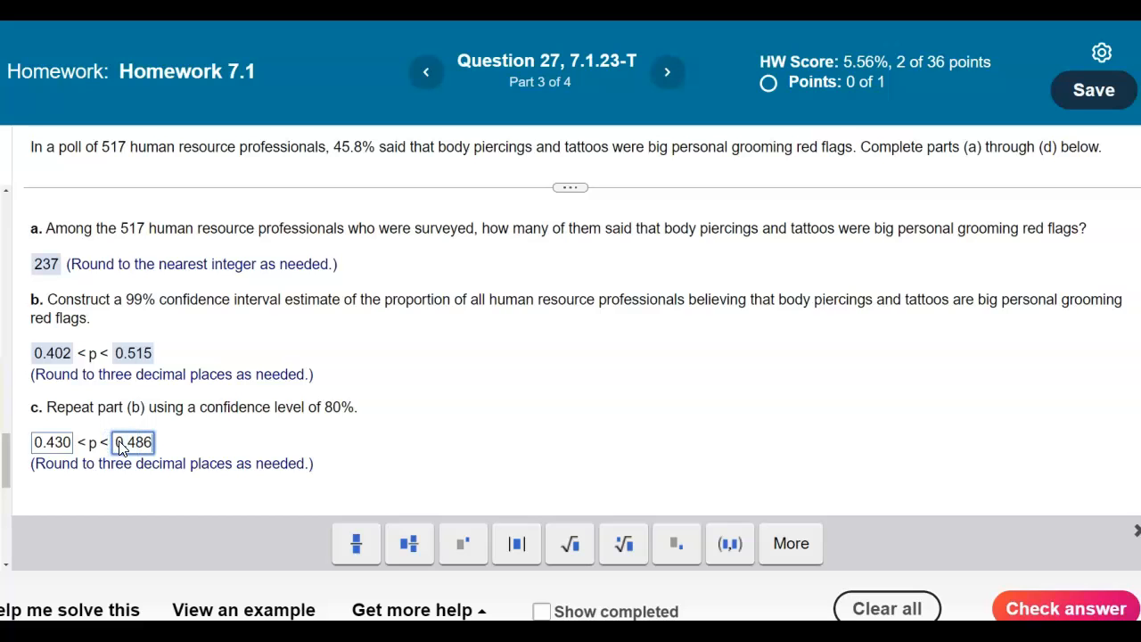
key(Return)
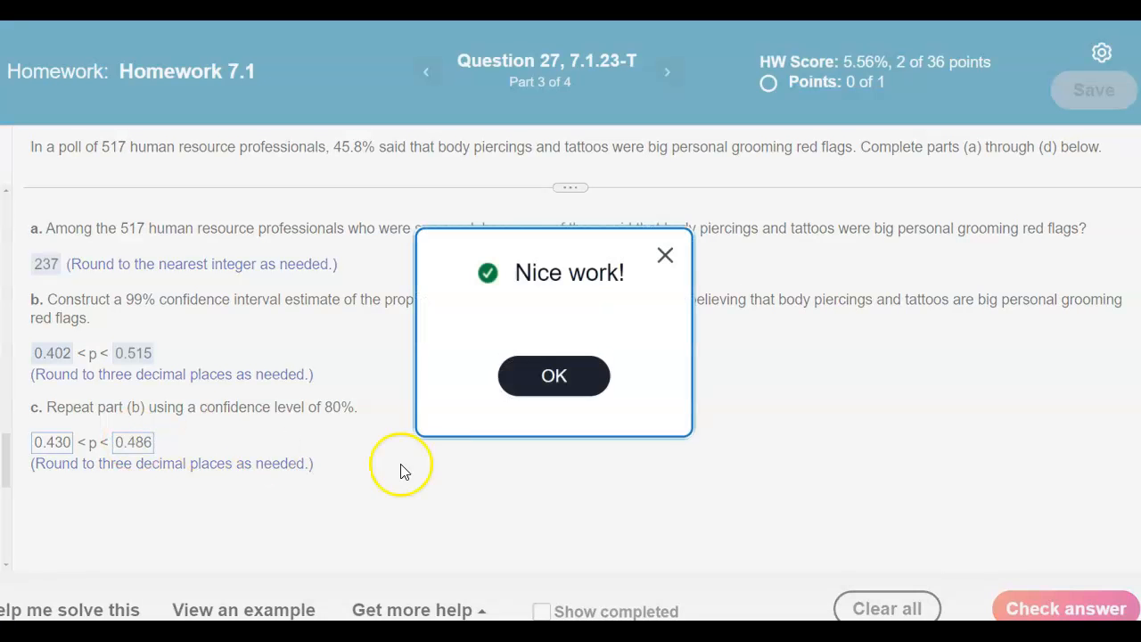
click(533, 376)
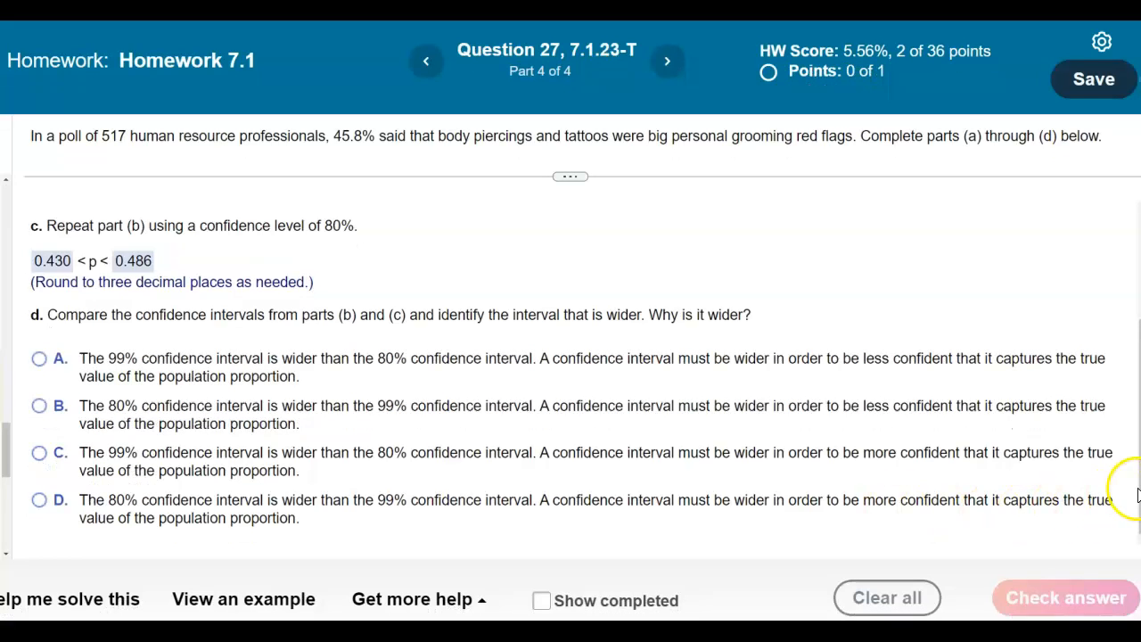
Review part d and place a text note in SMART Notebook below part (c) stating that the 99% interval is wider, to be more confident
scroll(1050, 455, up, 1)
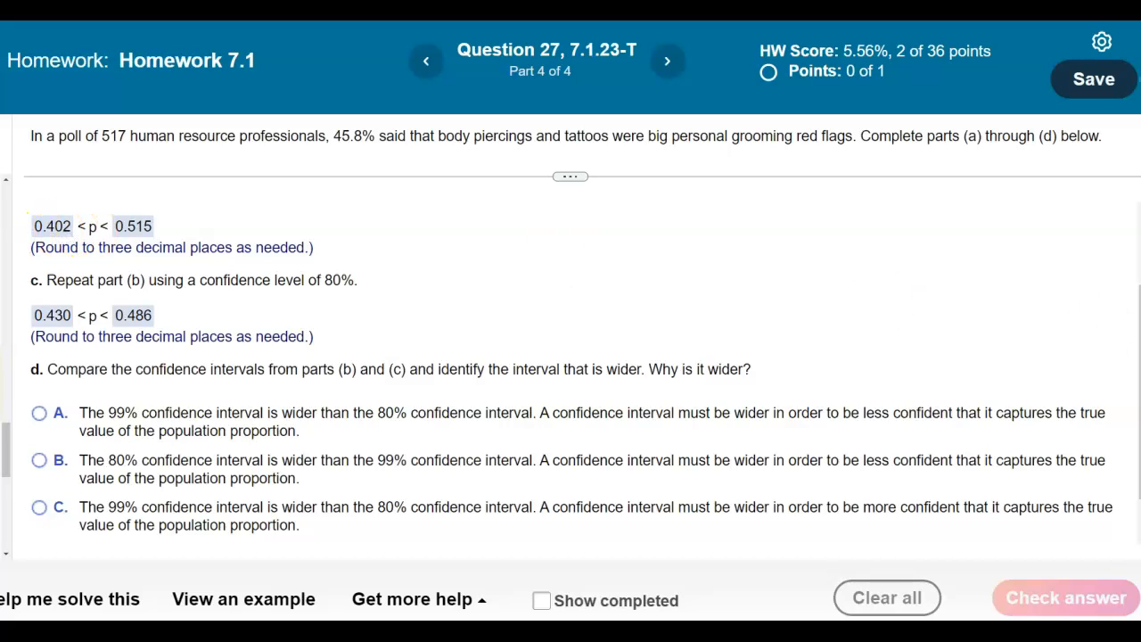
scroll(169, 310, up, 1)
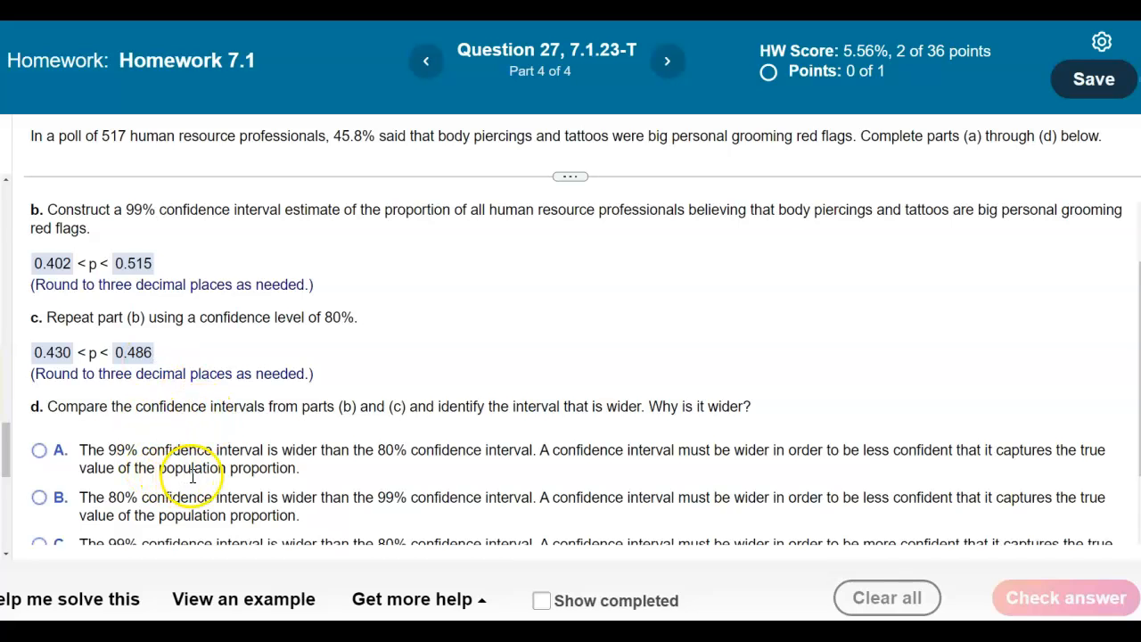
scroll(196, 473, down, 1)
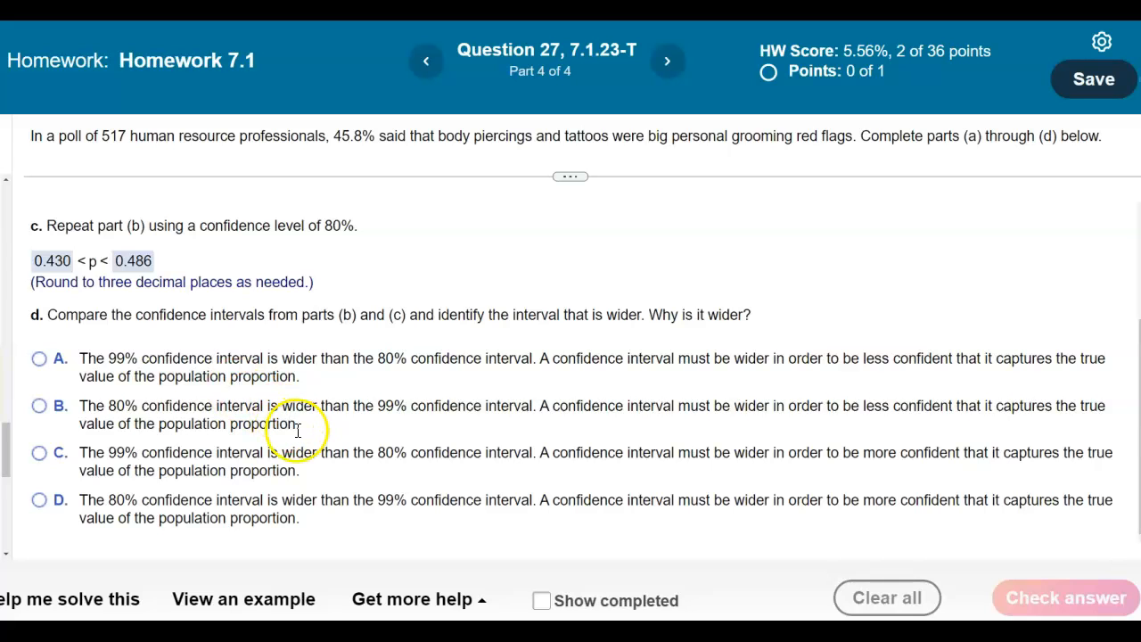
scroll(303, 452, up, 2)
scroll(305, 442, down, 2)
key(alt+Tab)
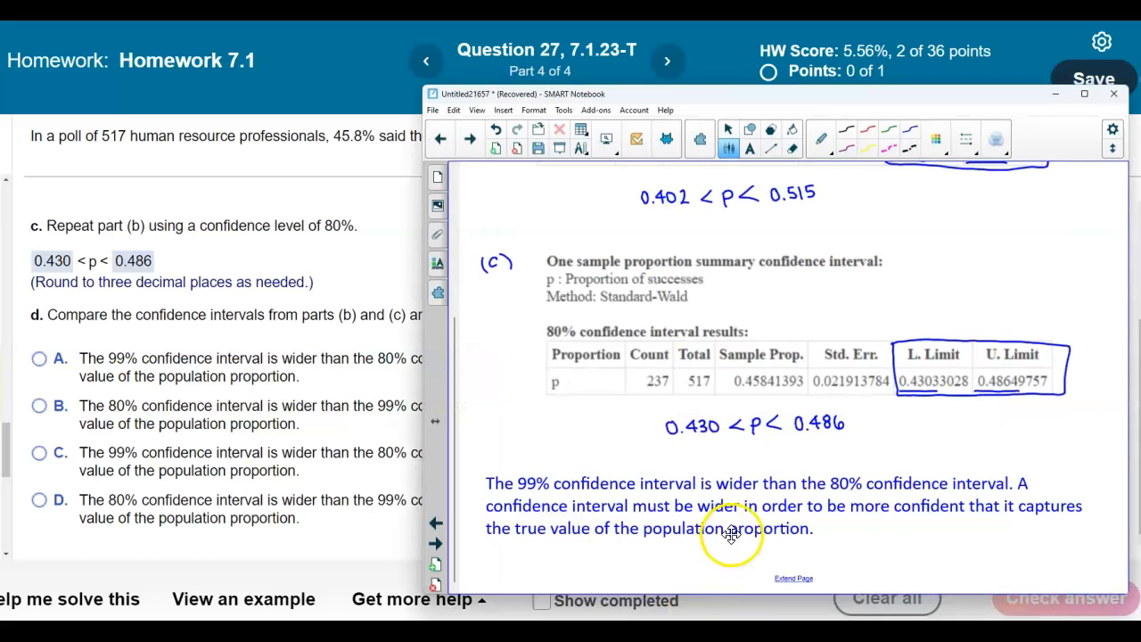
drag(584, 497, 572, 496)
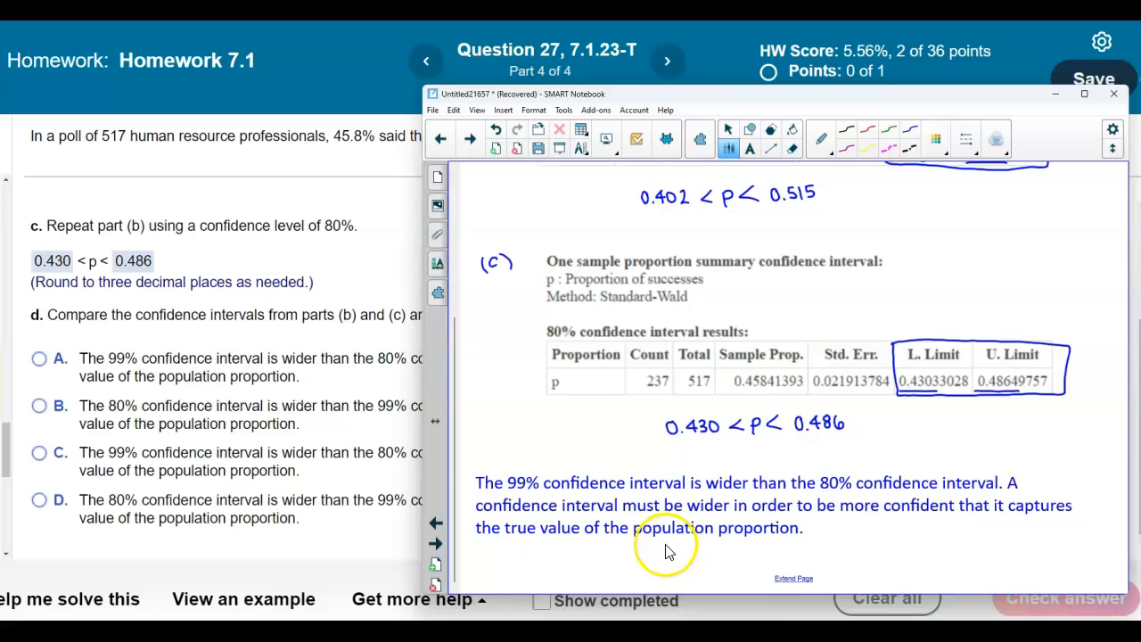
Answer part d with choice C, the 99% interval being wider in order to be more confident, and submit it for checking
click(384, 435)
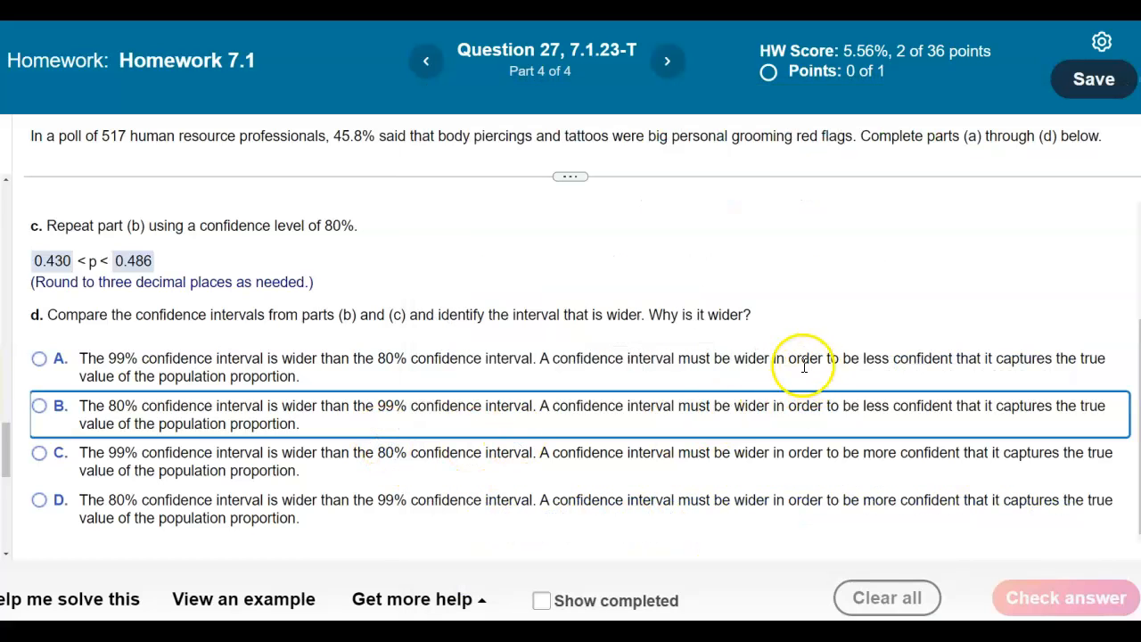
drag(826, 361, 938, 369)
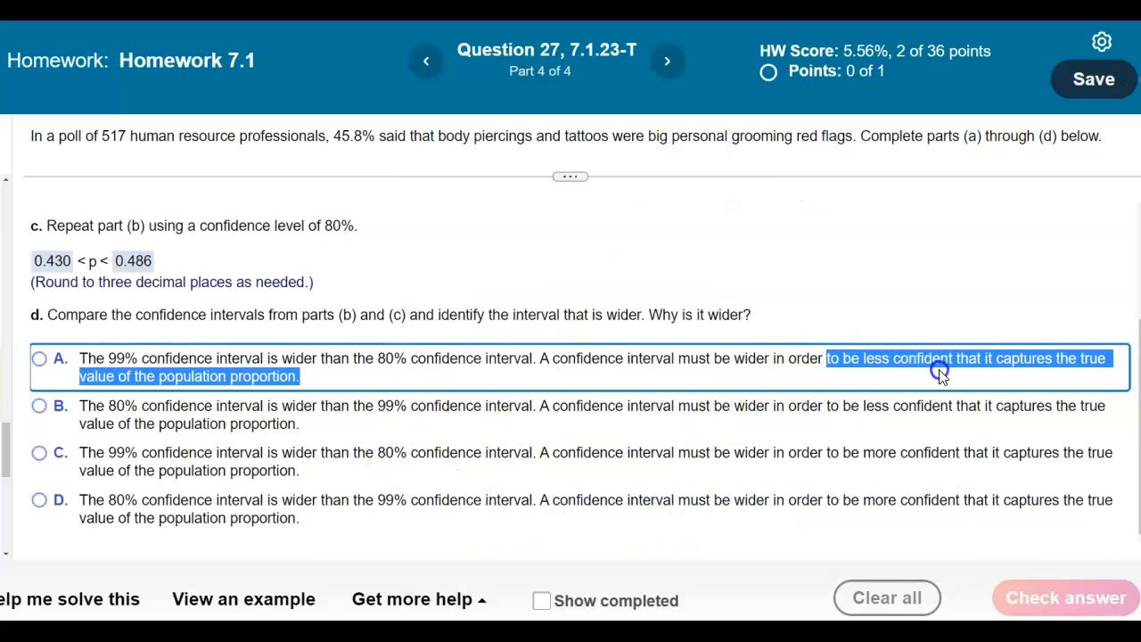
click(879, 375)
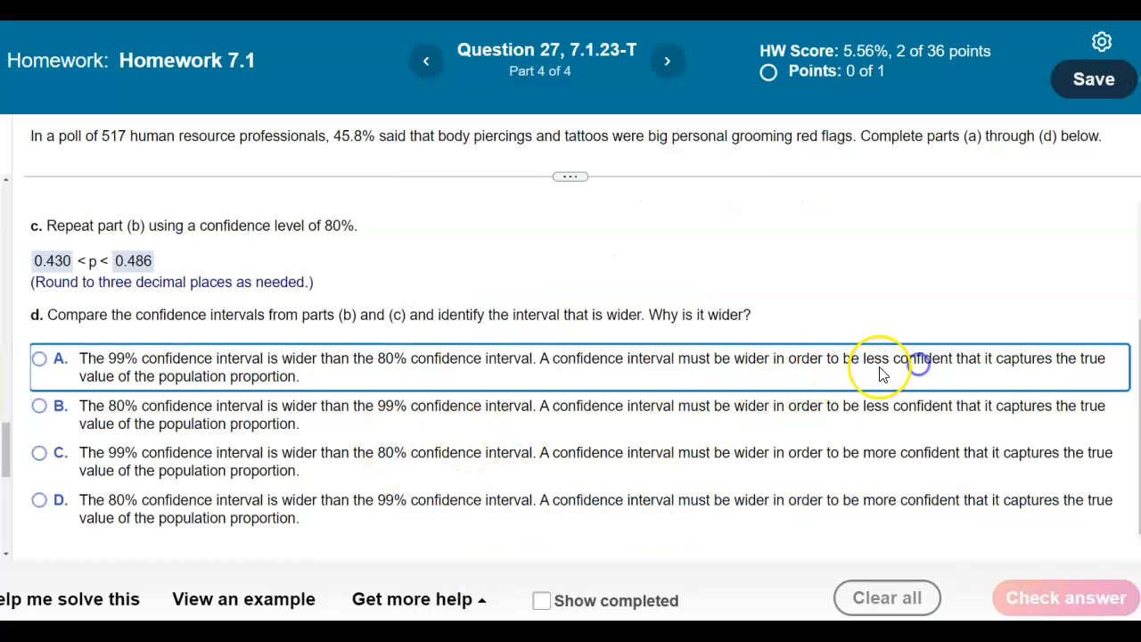
click(45, 457)
click(1063, 596)
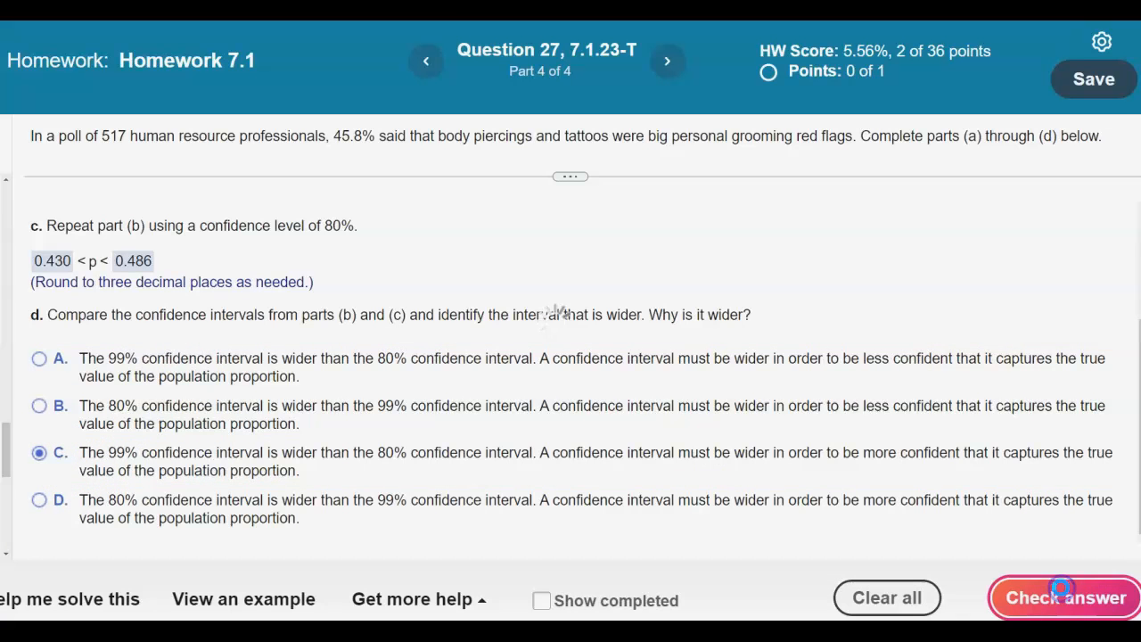